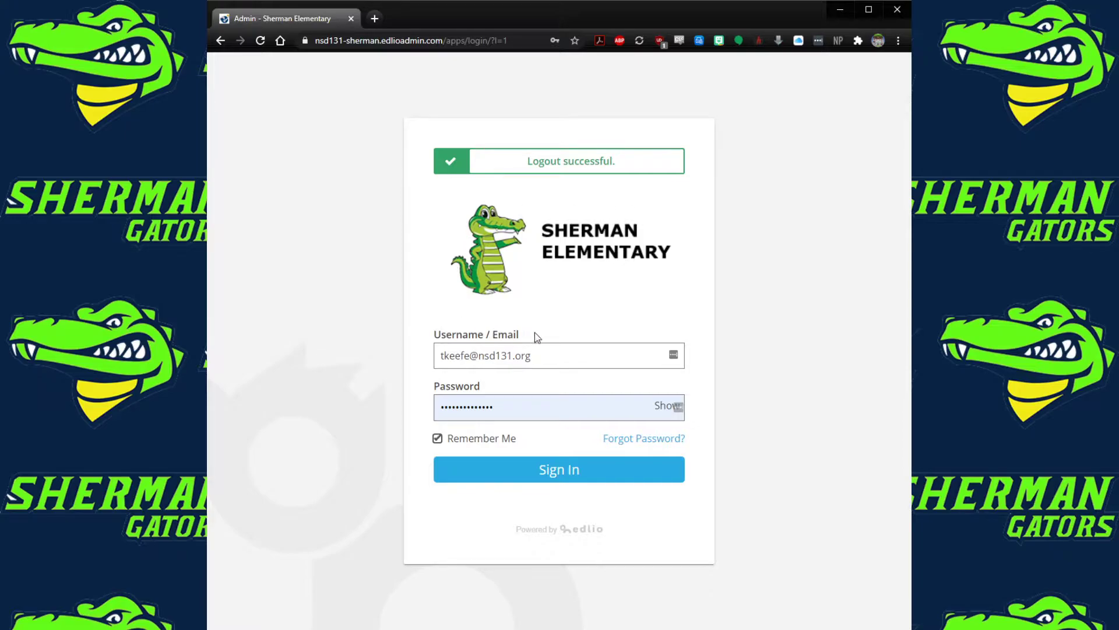
# Sign in to the school site admin and view your own profile with its editable teacher pages
pyautogui.click(558, 469)
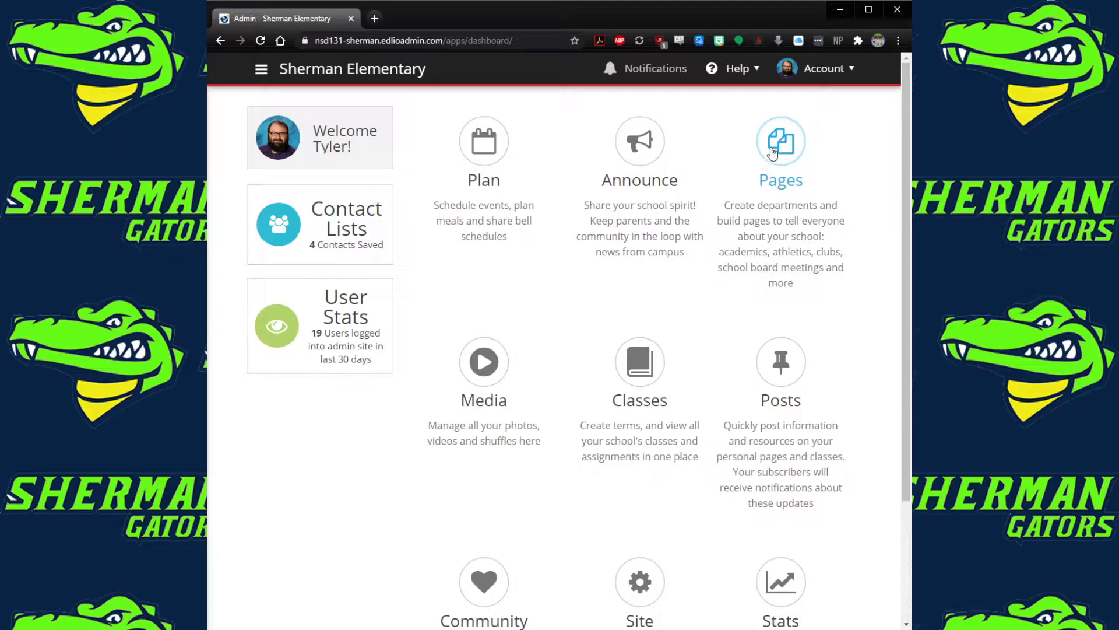
pyautogui.click(824, 69)
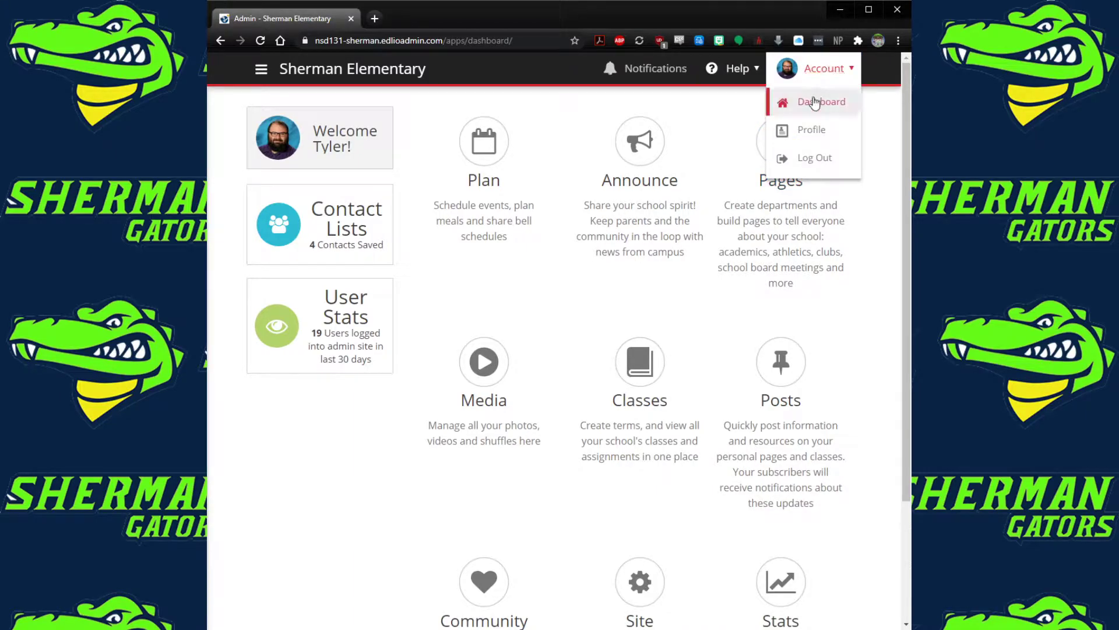
pyautogui.click(812, 131)
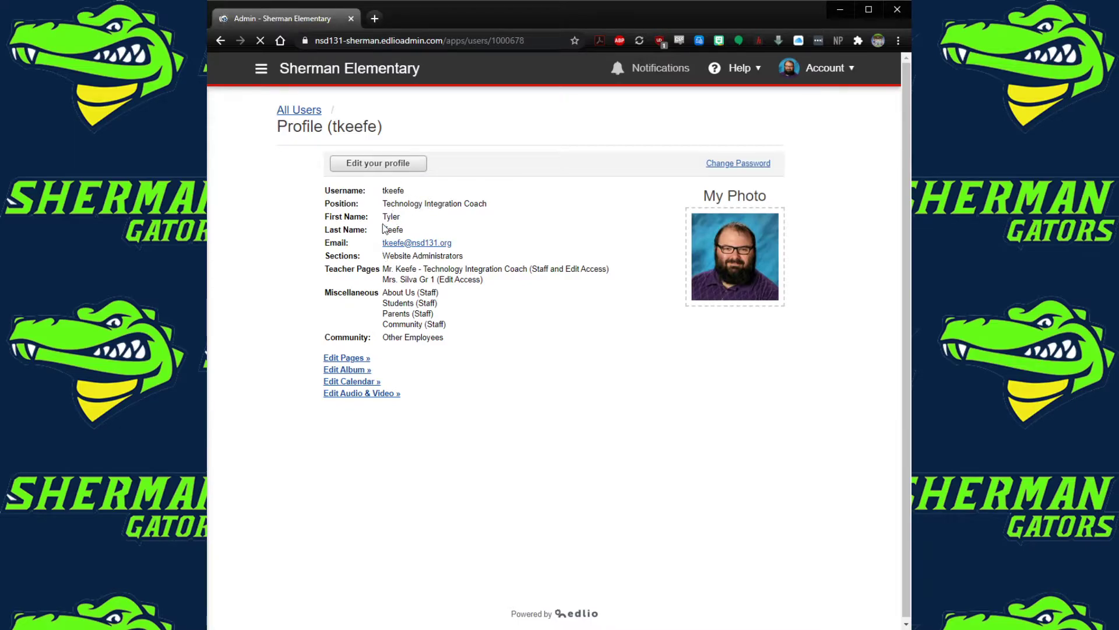
pyautogui.moveTo(742, 254)
pyautogui.click(835, 76)
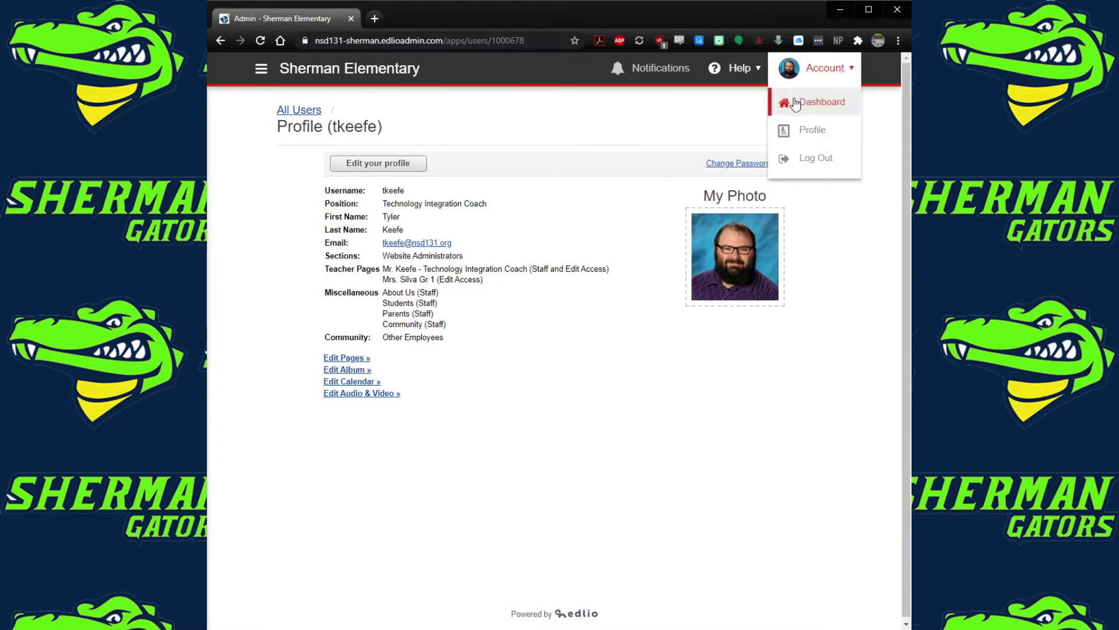
# Go from the Dashboard to Pages and open the Teacher Pages category list
pyautogui.click(819, 102)
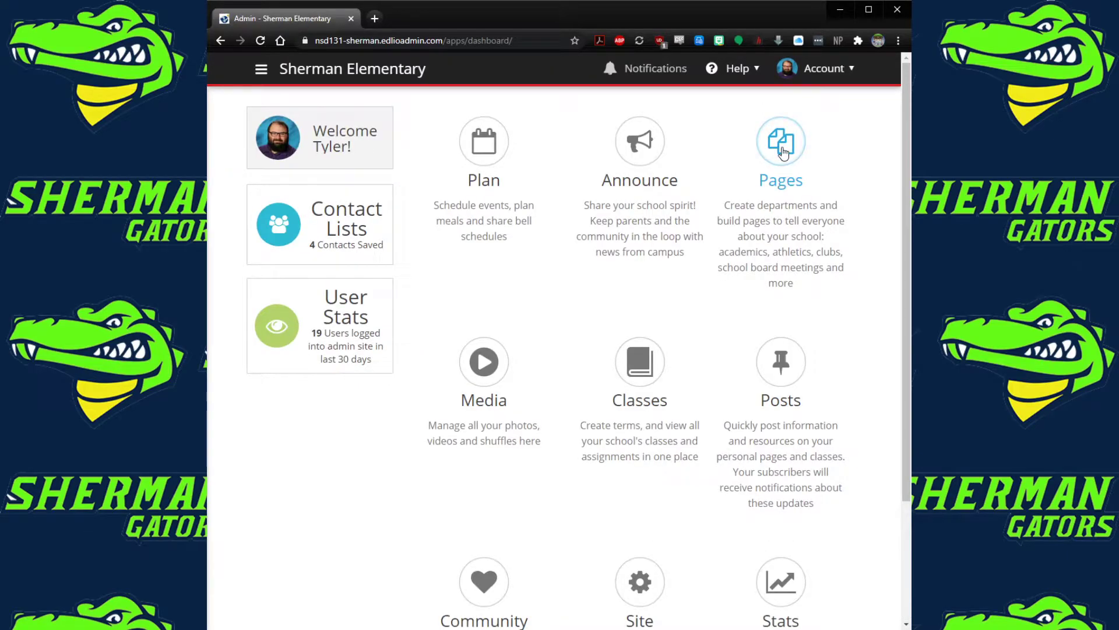
pyautogui.click(783, 152)
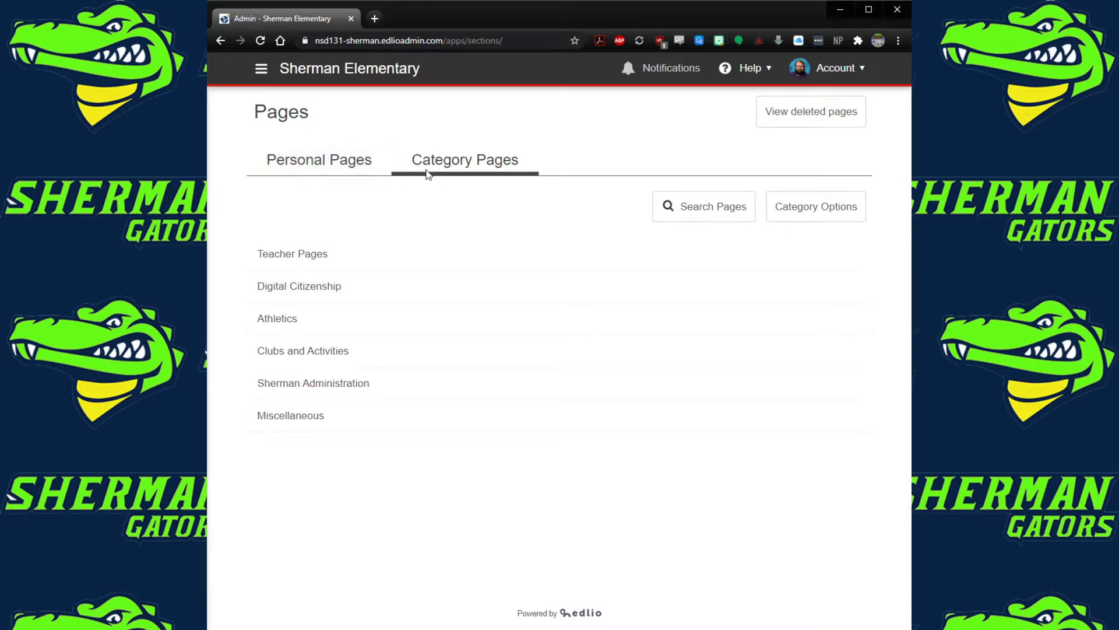
pyautogui.click(289, 256)
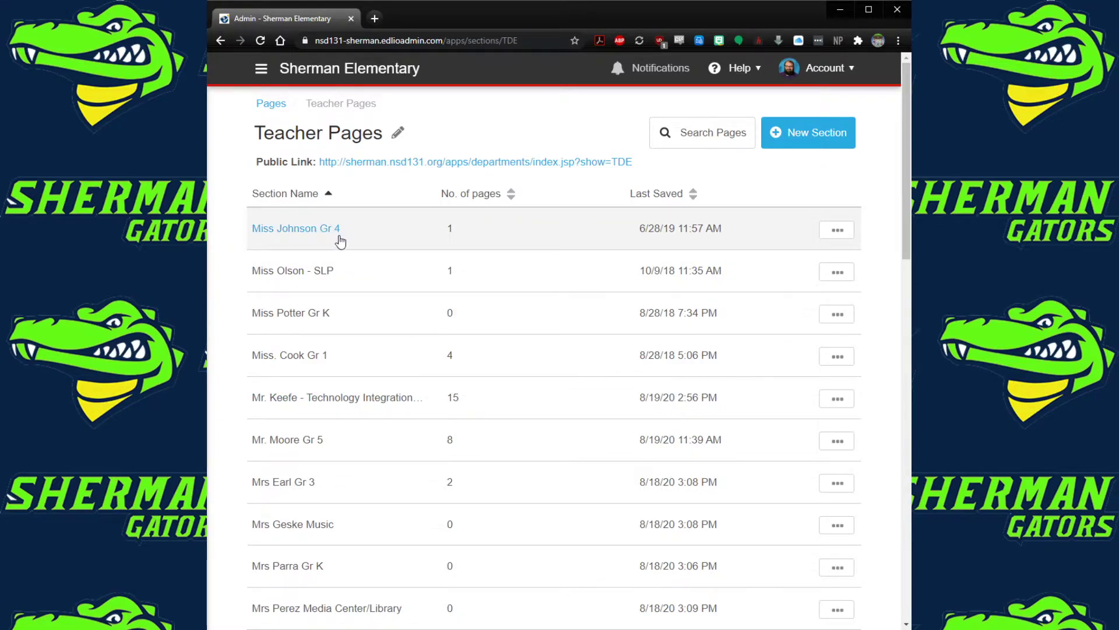
# Change the section title's grade from 4 to 3, then open All About Miss Johnson for editing
pyautogui.click(307, 233)
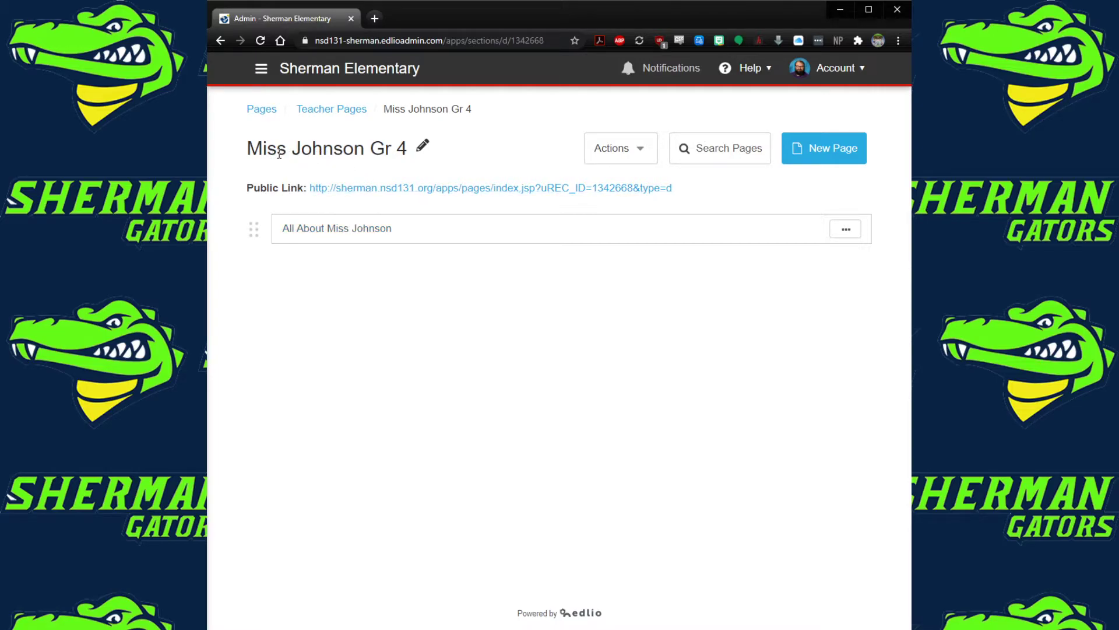
pyautogui.click(422, 152)
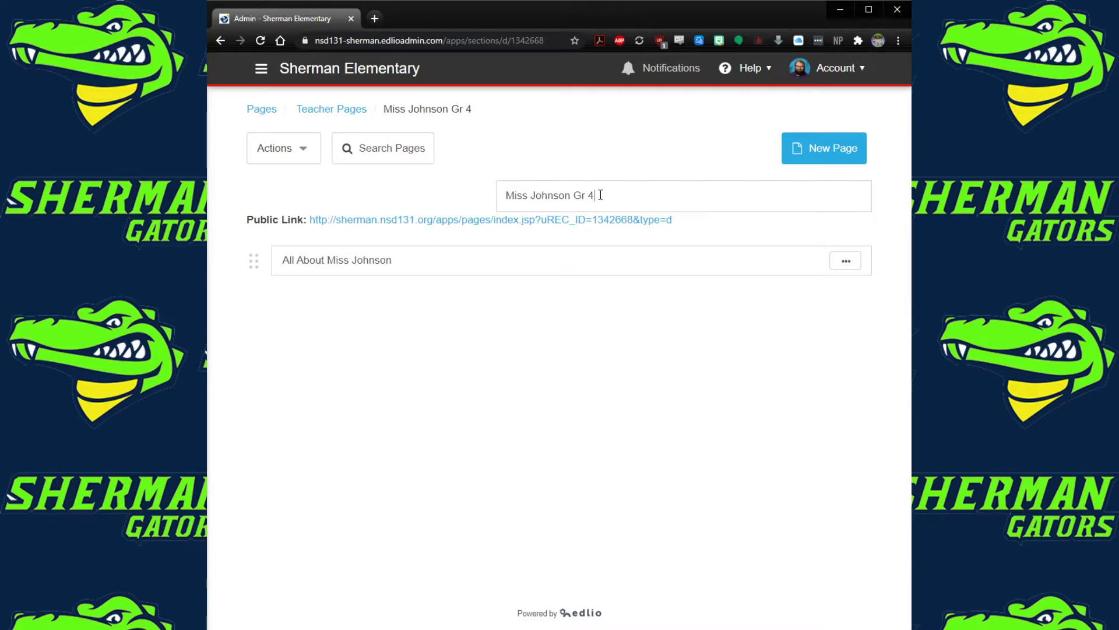
pyautogui.press('BackSpace')
pyautogui.write('3')
pyautogui.click(599, 307)
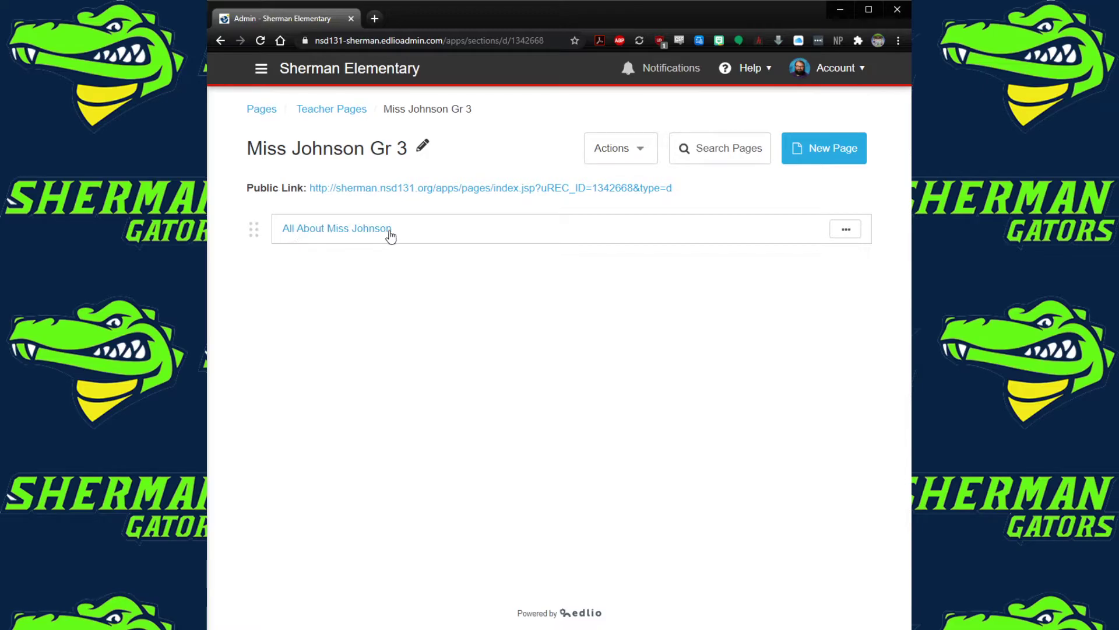
pyautogui.click(356, 231)
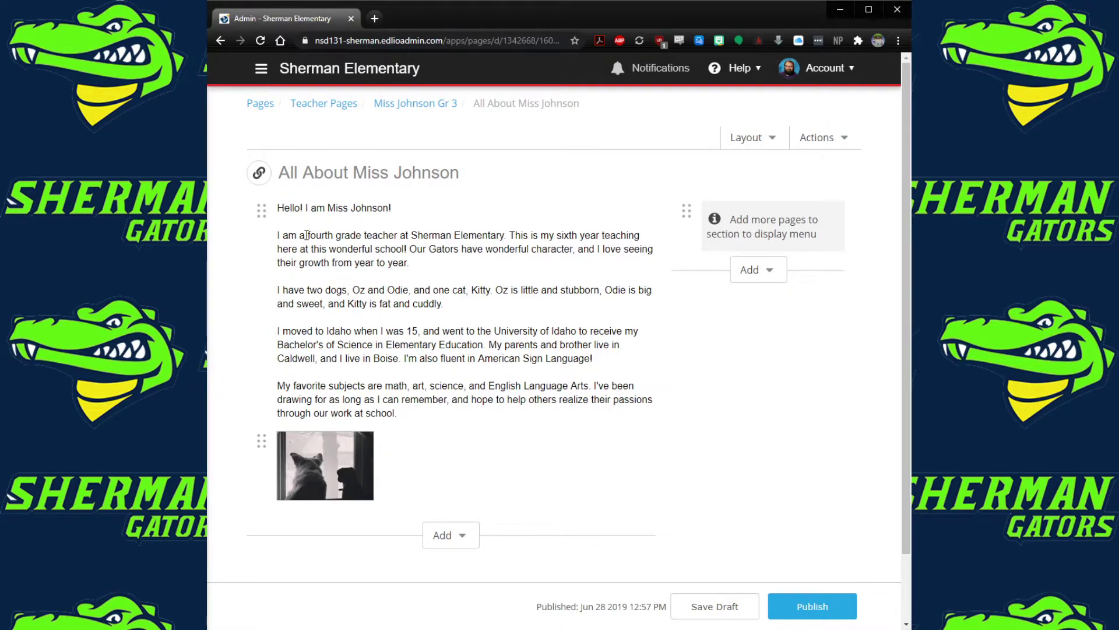
# Replace 'fourth' with 'third' in the introduction text and save a draft of the page
pyautogui.click(439, 256)
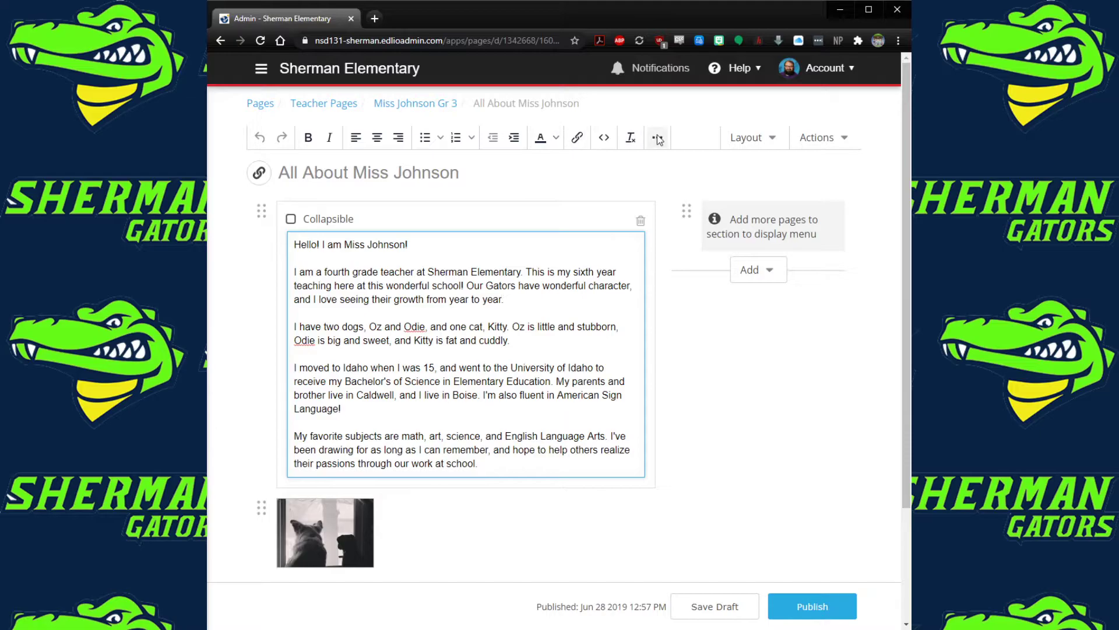
pyautogui.doubleClick(339, 272)
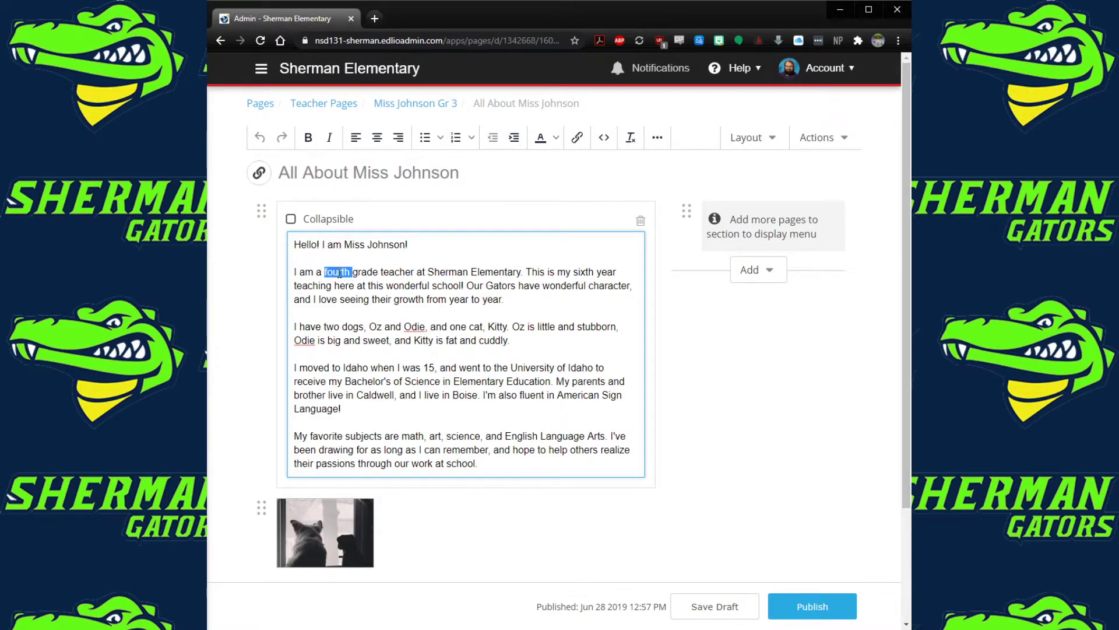
pyautogui.write('third')
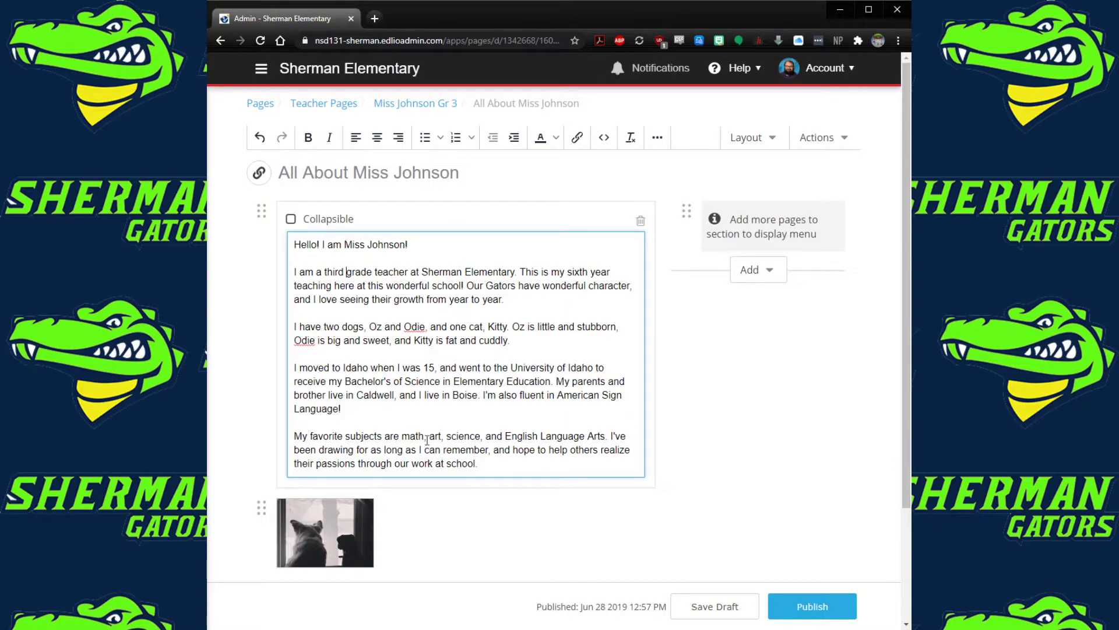
pyautogui.click(719, 492)
pyautogui.click(732, 606)
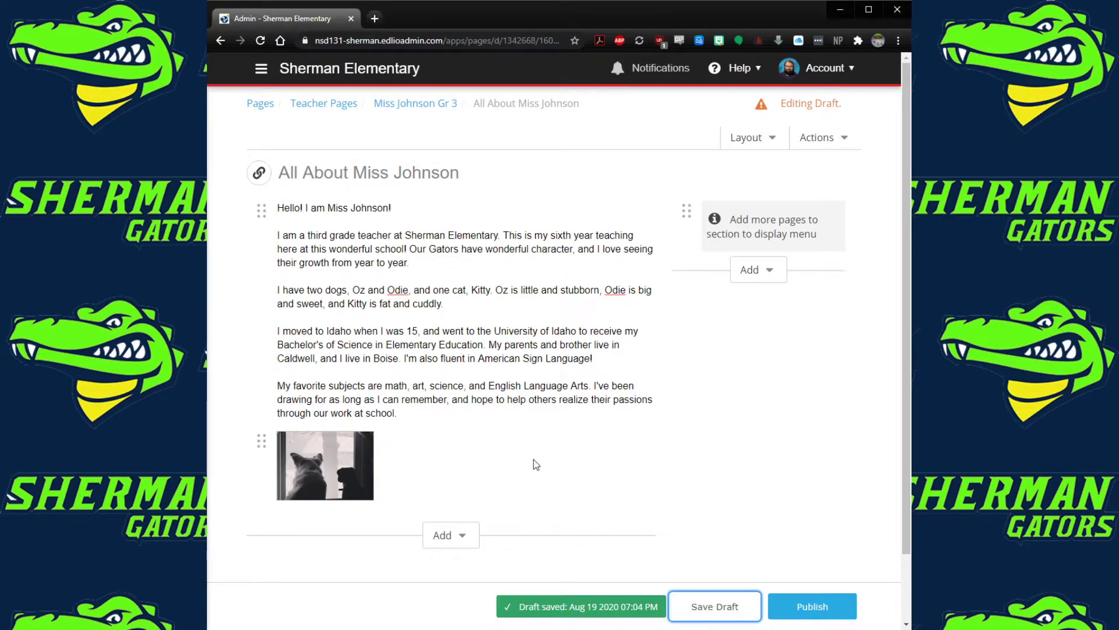
pyautogui.moveTo(255, 183)
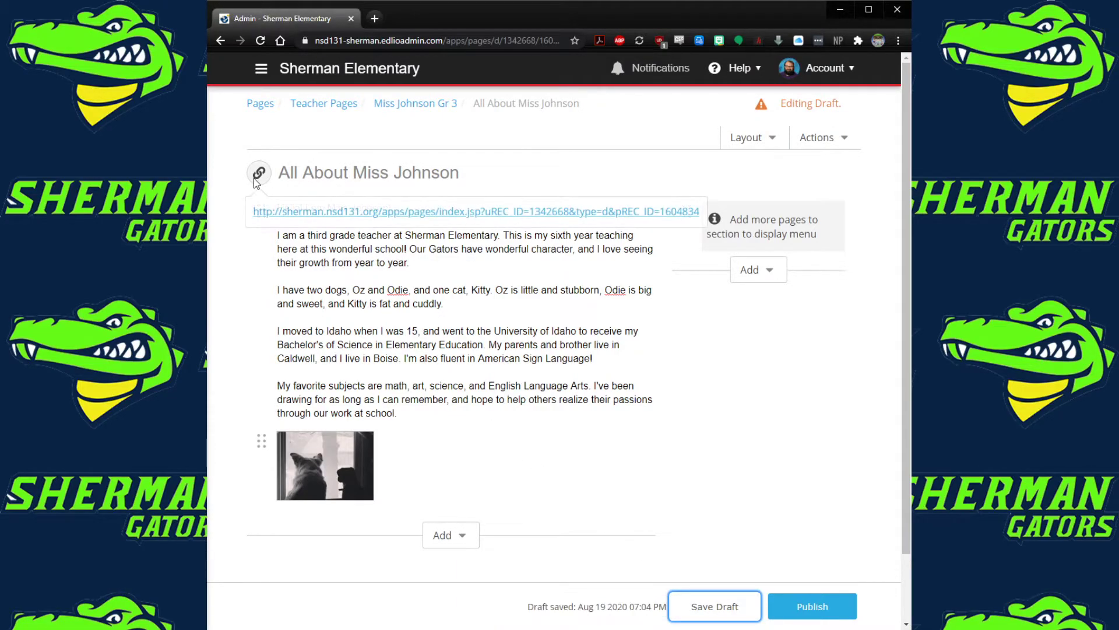
# Publish the All About Miss Johnson page and confirm the live page reads 'third grade teacher'
pyautogui.click(282, 212)
pyautogui.moveTo(261, 303); pyautogui.dragTo(327, 303)
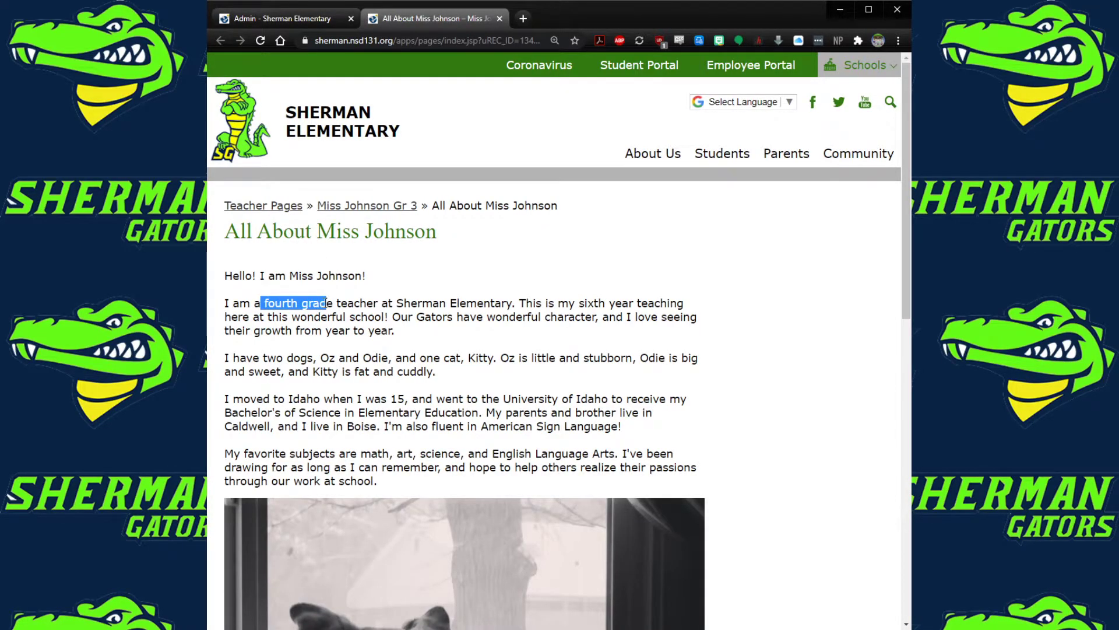
pyautogui.click(281, 19)
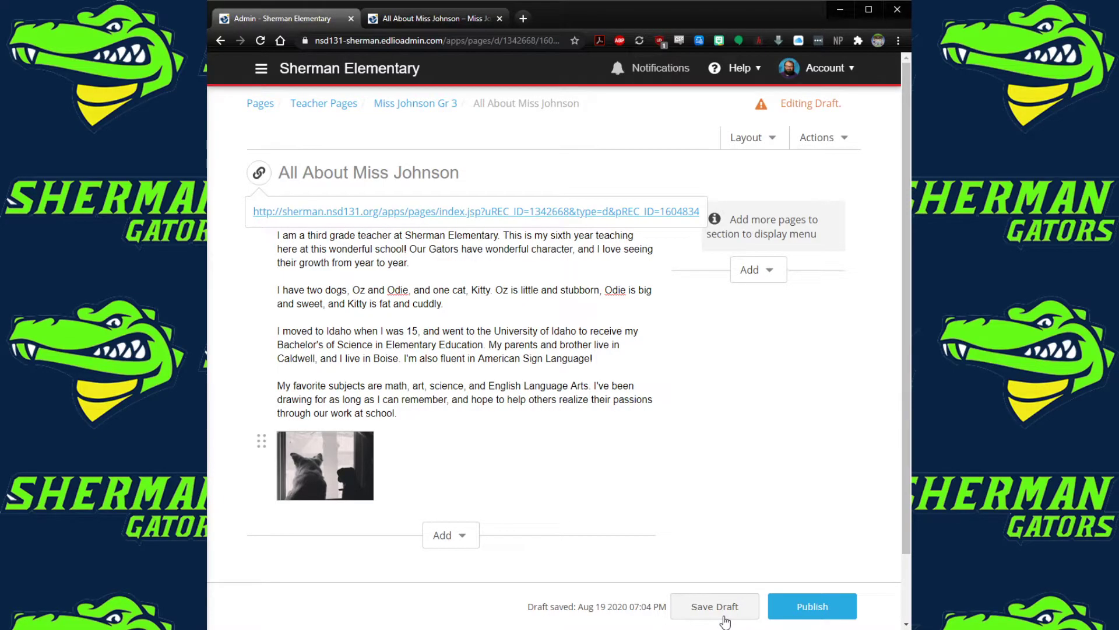
pyautogui.click(808, 618)
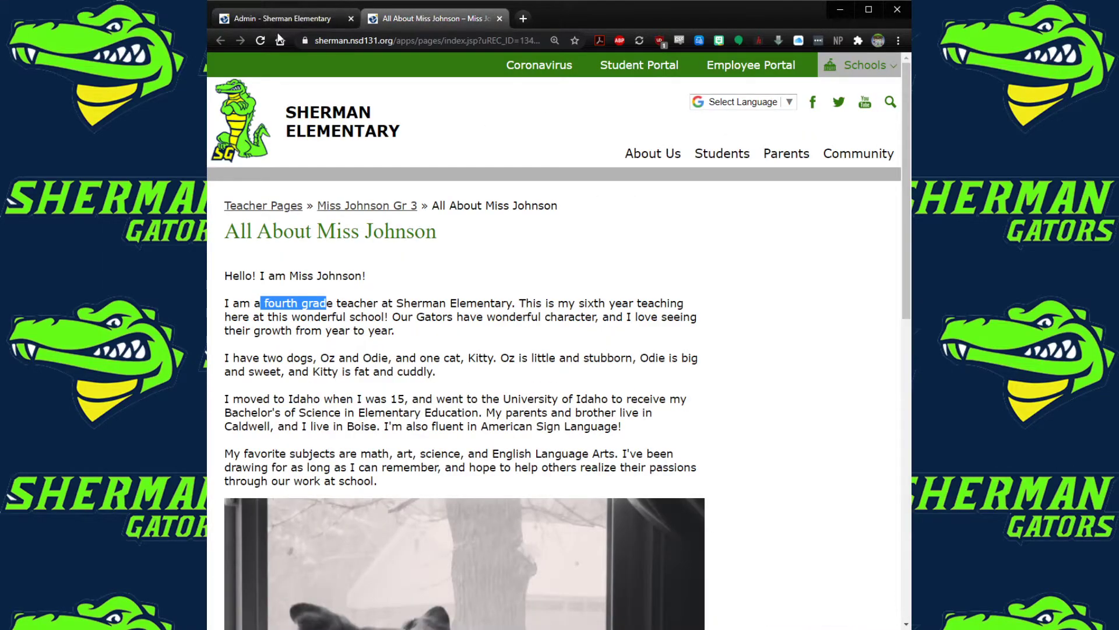
pyautogui.click(260, 40)
pyautogui.moveTo(260, 303); pyautogui.dragTo(321, 301)
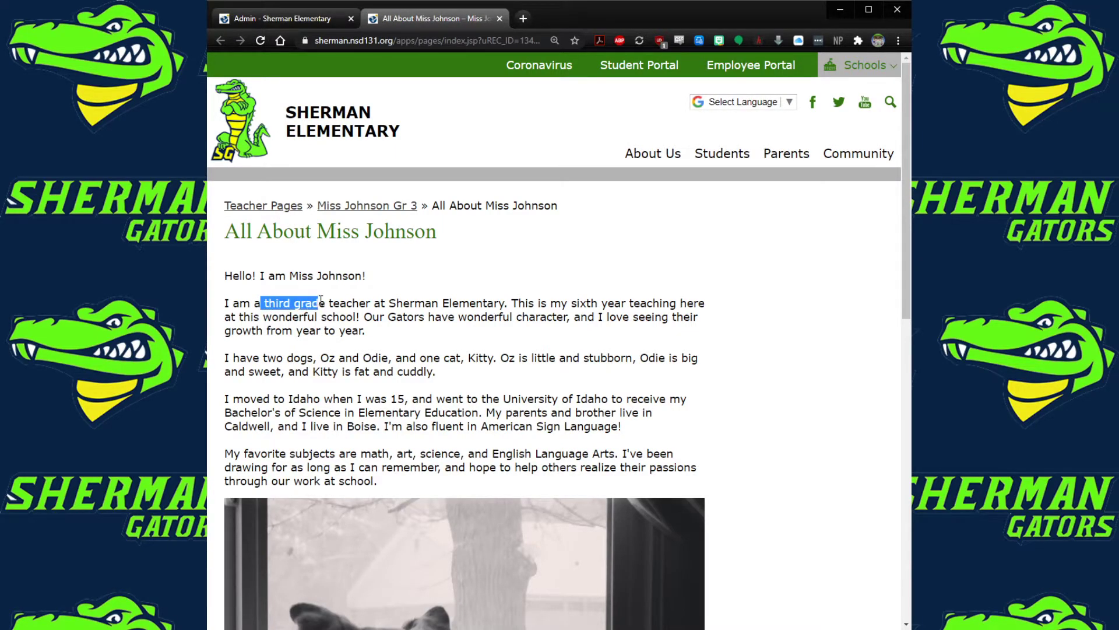
pyautogui.click(352, 307)
pyautogui.click(278, 19)
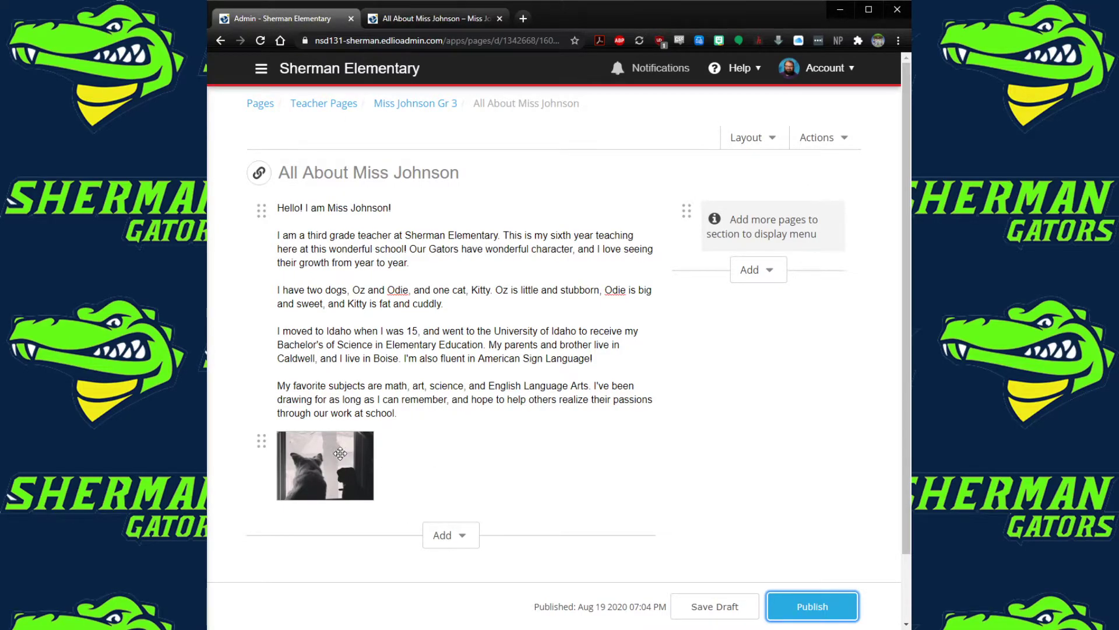
# Look over the dog photo block and Add options, then scroll to the photo on the live page
pyautogui.click(399, 460)
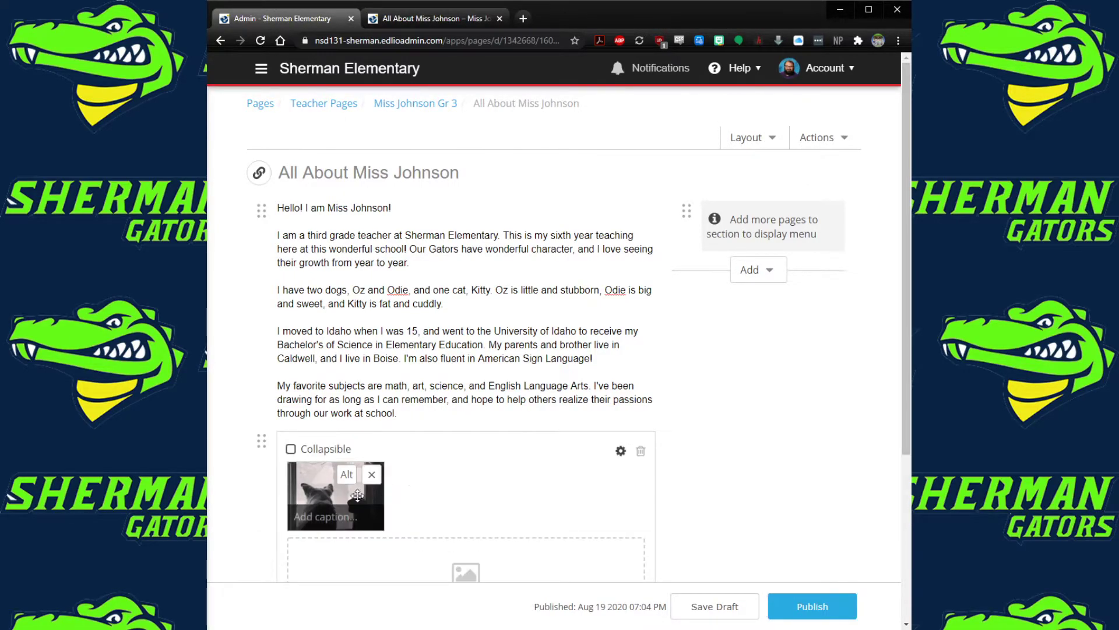
pyautogui.click(327, 494)
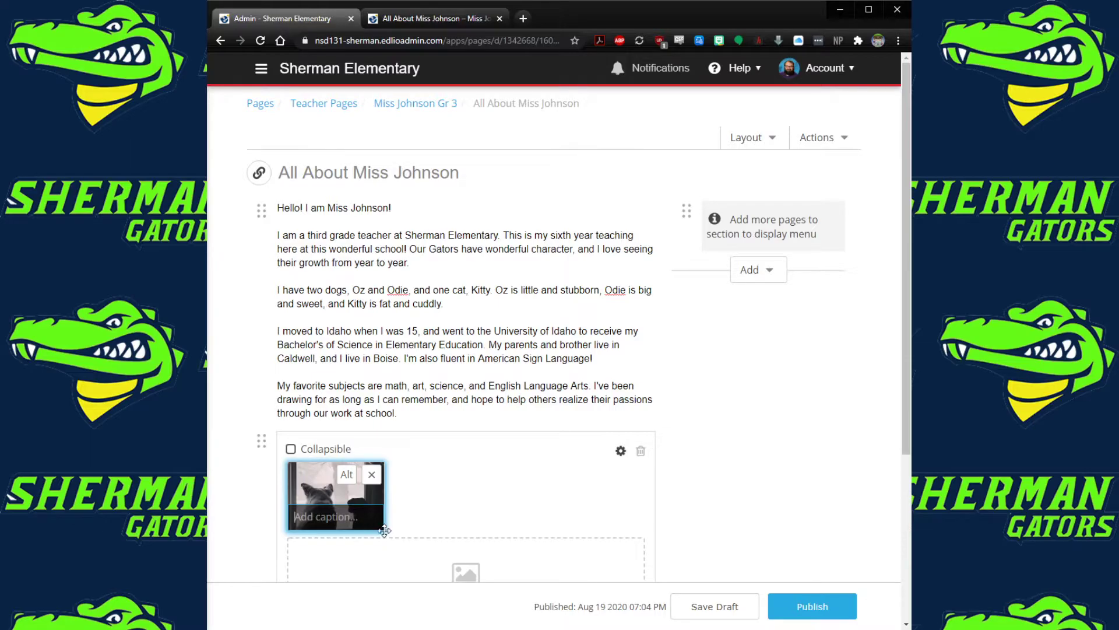
pyautogui.scroll(-4, 470, 522)
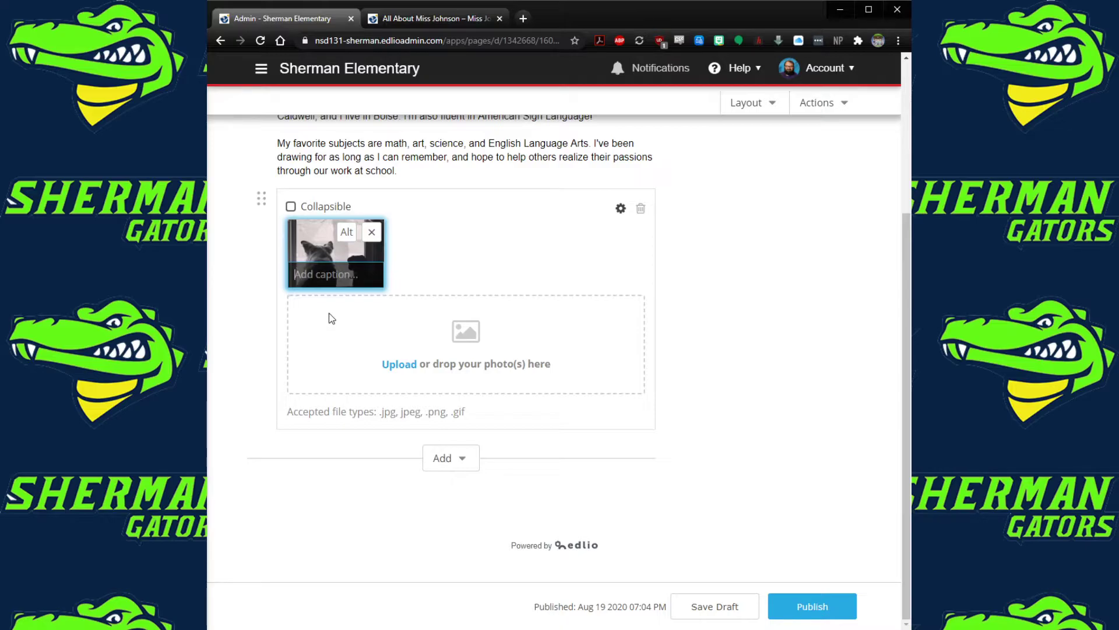
pyautogui.click(464, 469)
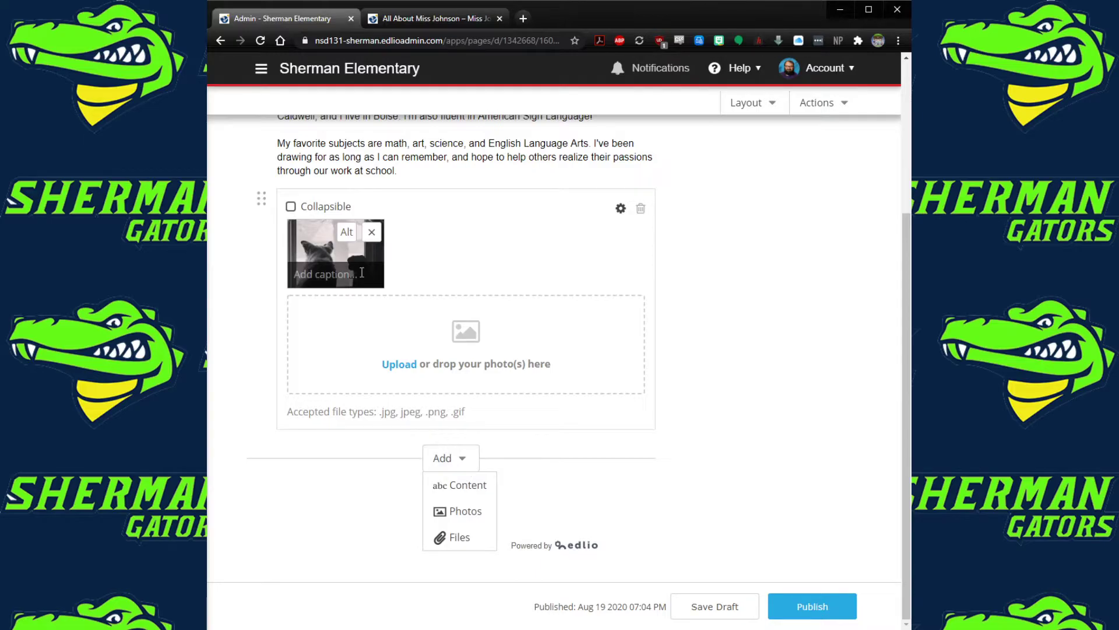
pyautogui.click(432, 19)
pyautogui.scroll(-3, 360, 395)
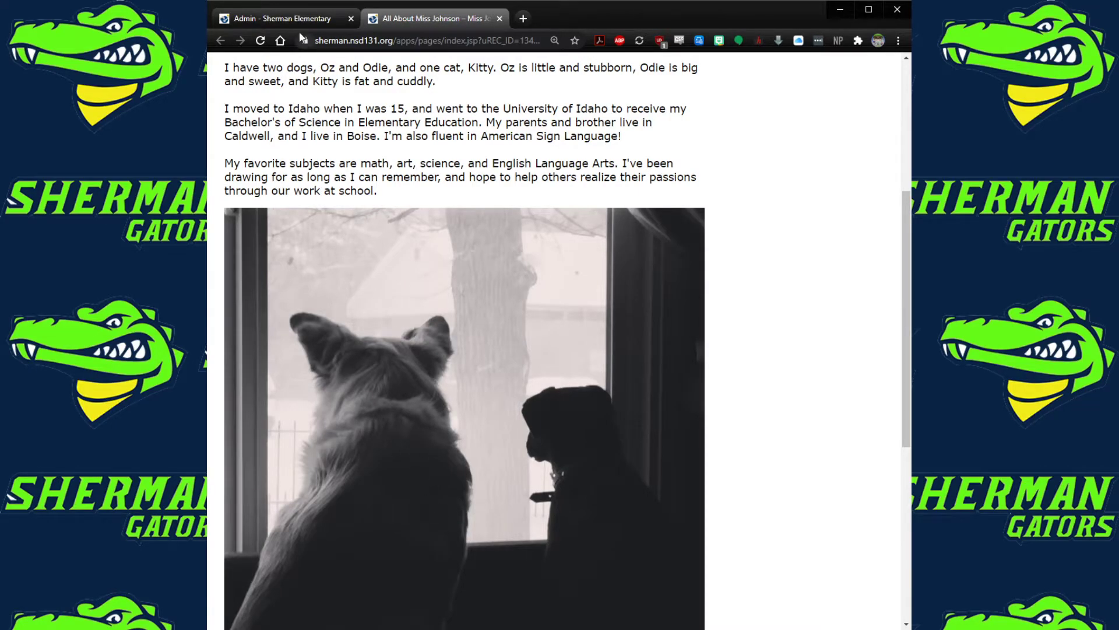
pyautogui.click(297, 18)
# Paste the dog photo below the last paragraph and resize it to about 590 px square
pyautogui.scroll(5, 444, 271)
pyautogui.click(433, 331)
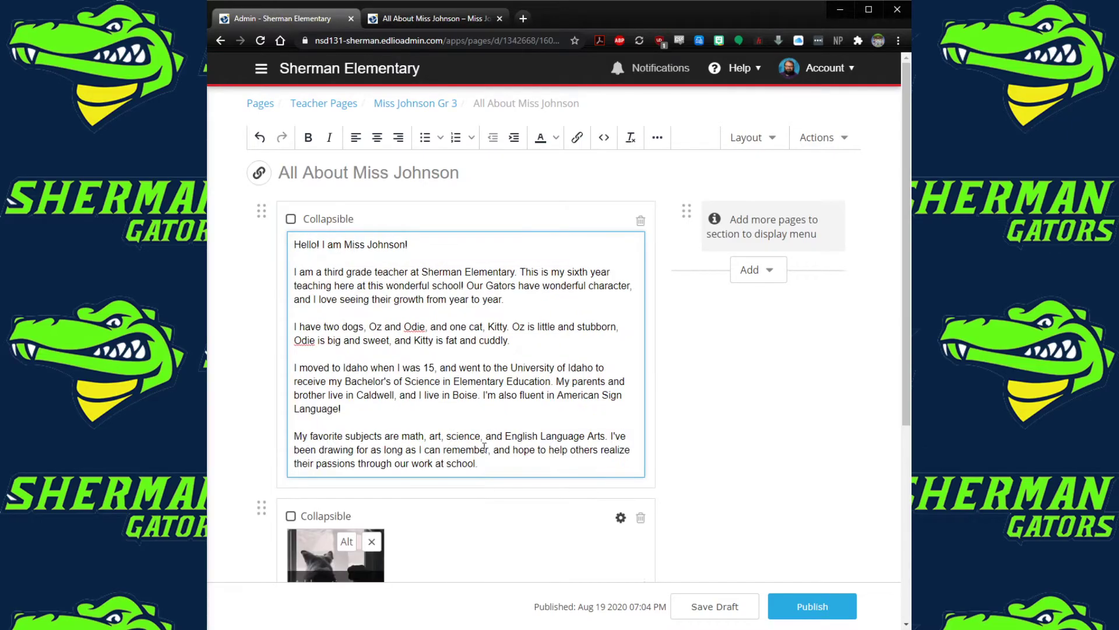
pyautogui.press('Return')
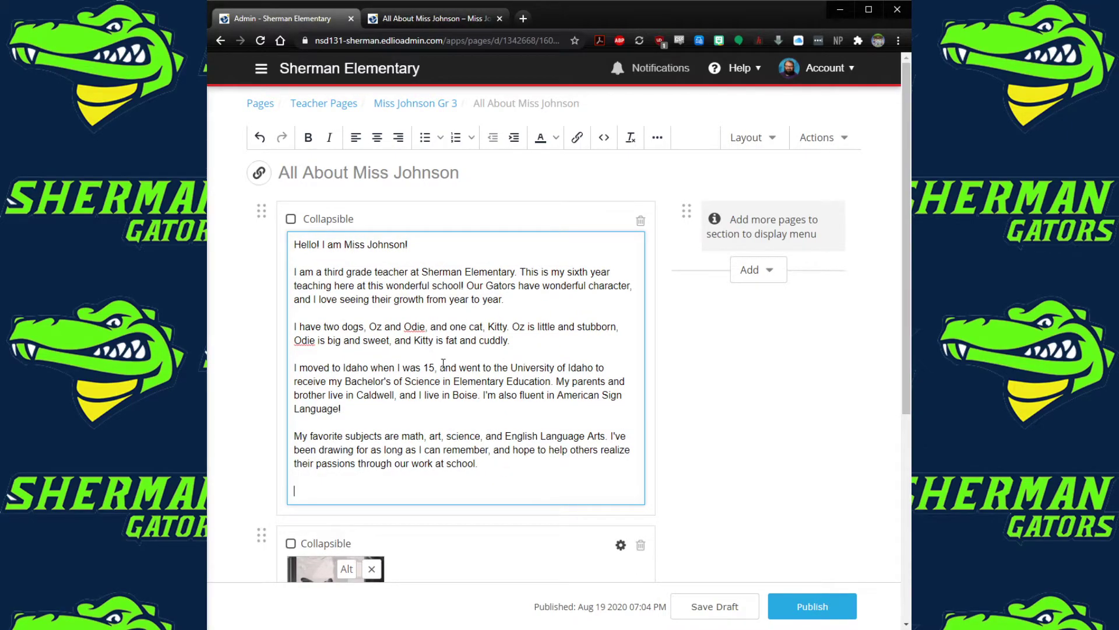
pyautogui.hotkey('ctrl', 'v')
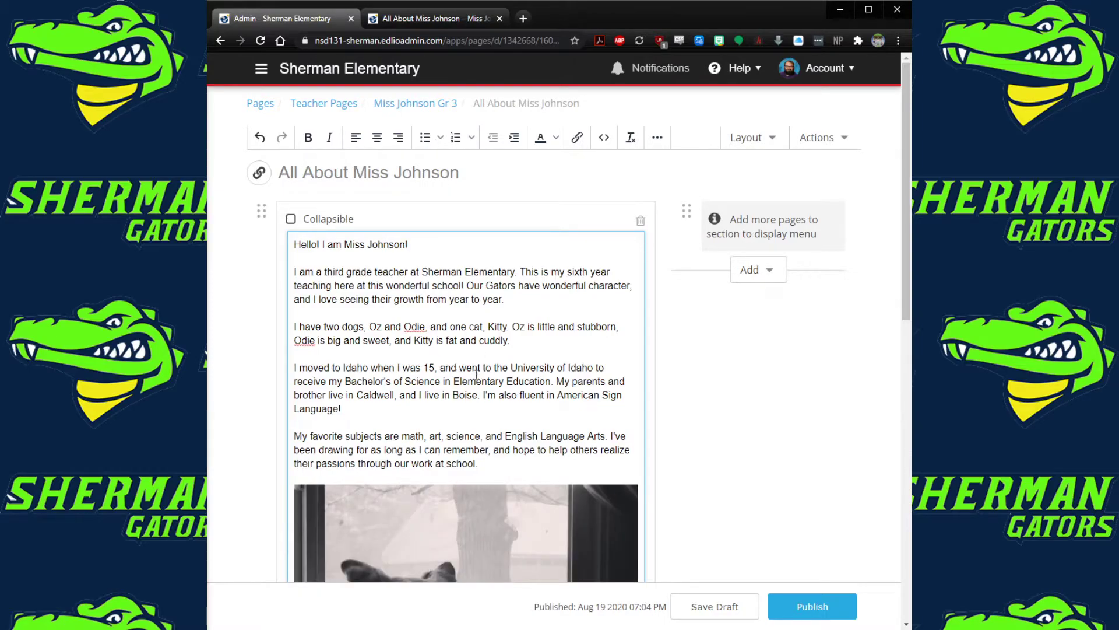
pyautogui.scroll(-5, 476, 374)
pyautogui.click(458, 376)
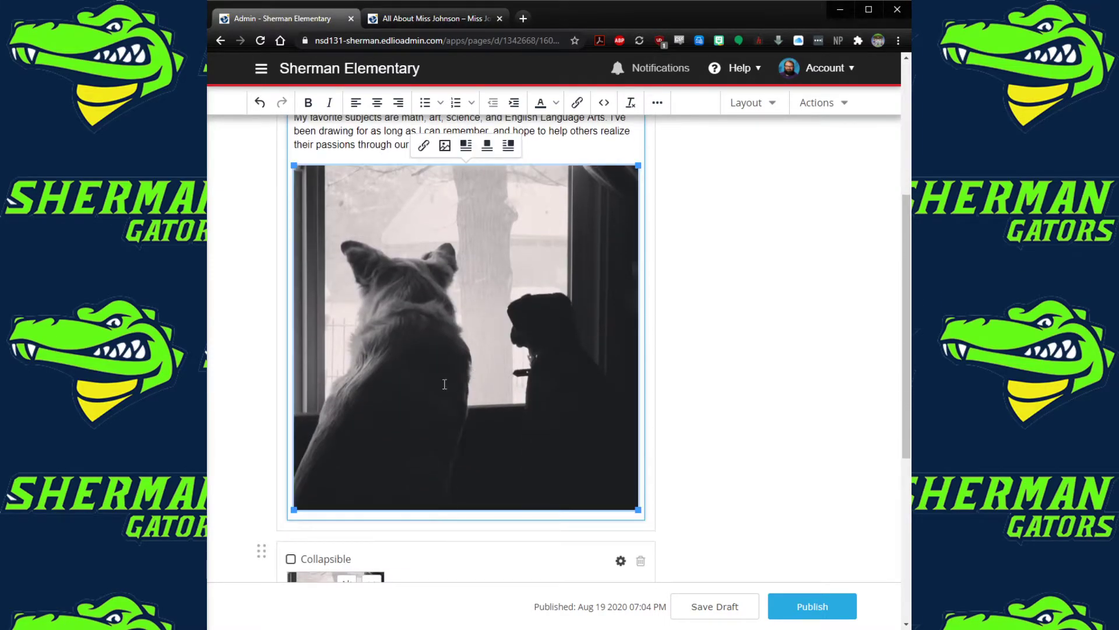
pyautogui.moveTo(294, 510); pyautogui.dragTo(396, 390)
pyautogui.moveTo(517, 388); pyautogui.dragTo(649, 480)
# Save a draft, publish the page, and view the dog photo on the live page
pyautogui.scroll(-3, 684, 537)
pyautogui.click(732, 605)
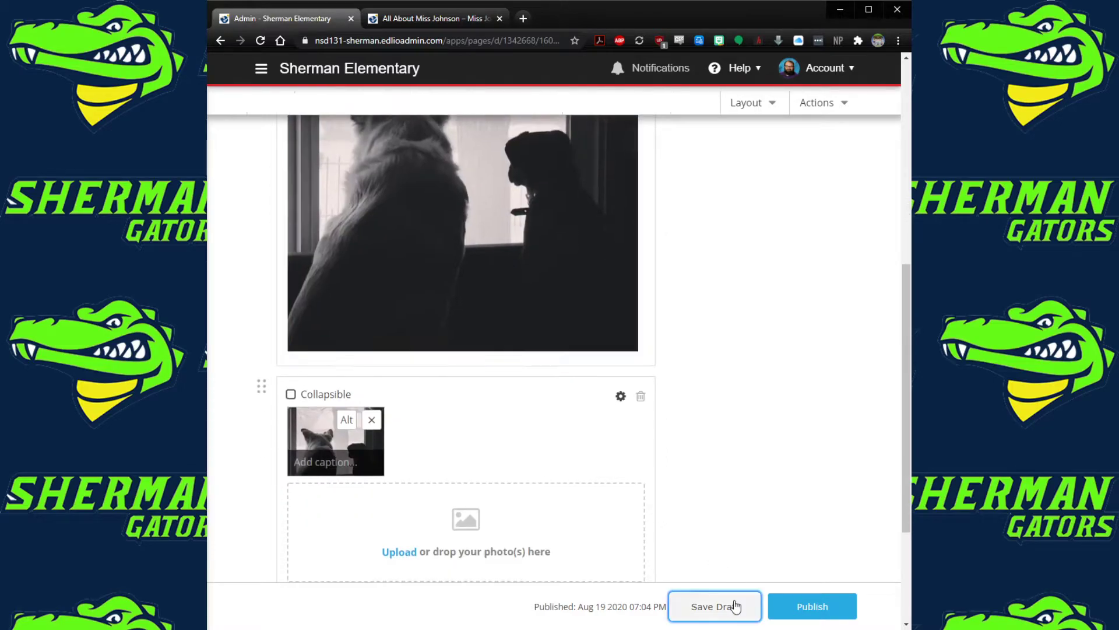
pyautogui.click(803, 604)
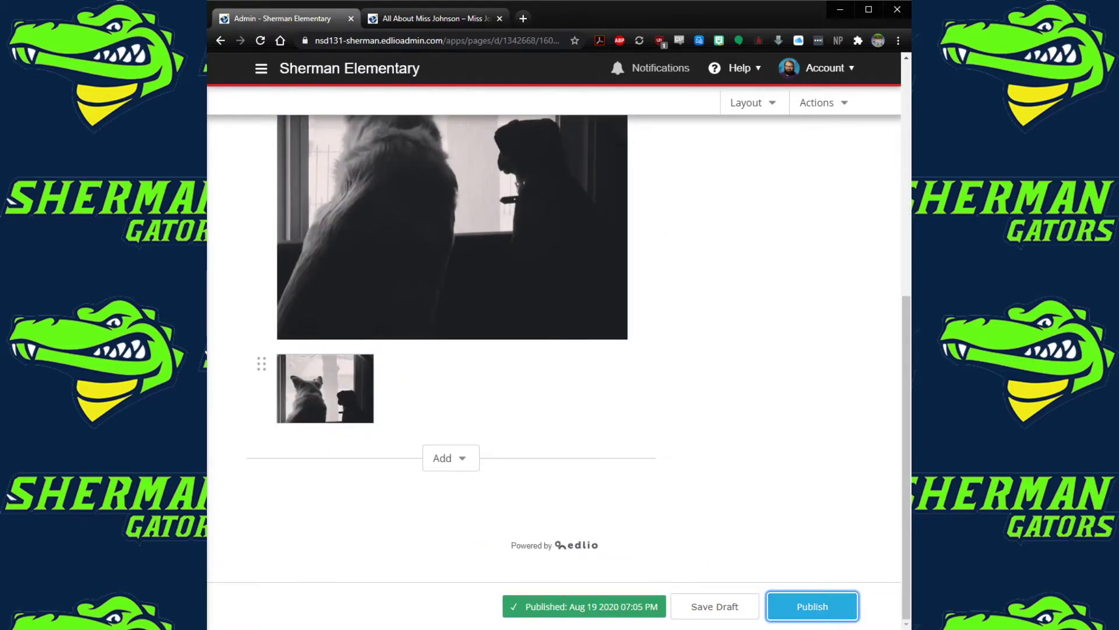
pyautogui.click(719, 491)
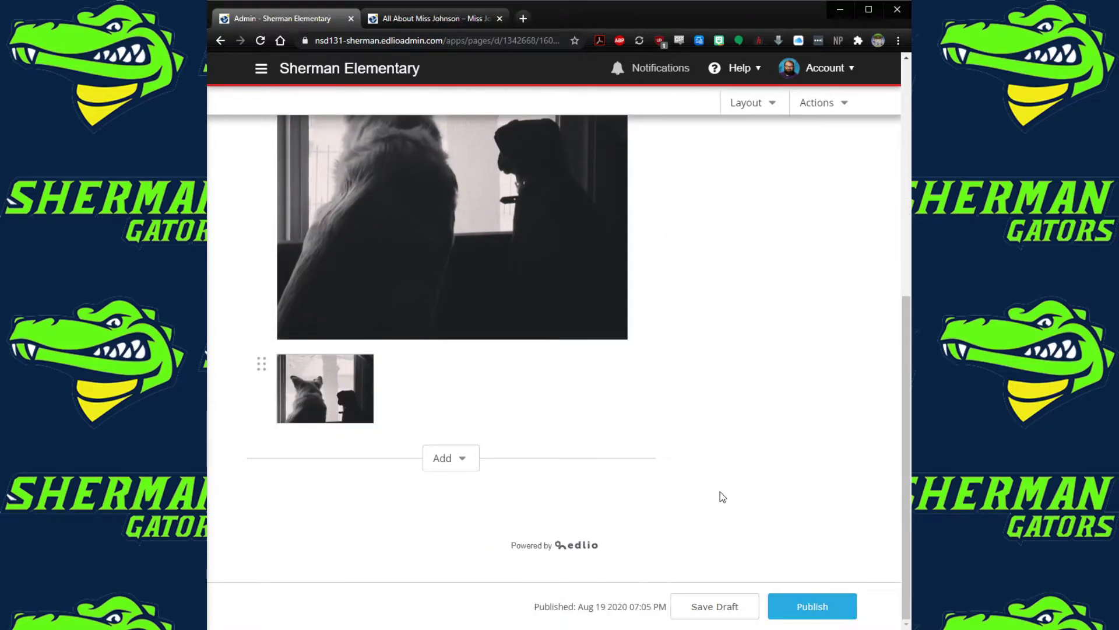
pyautogui.click(388, 22)
pyautogui.scroll(-7, 437, 406)
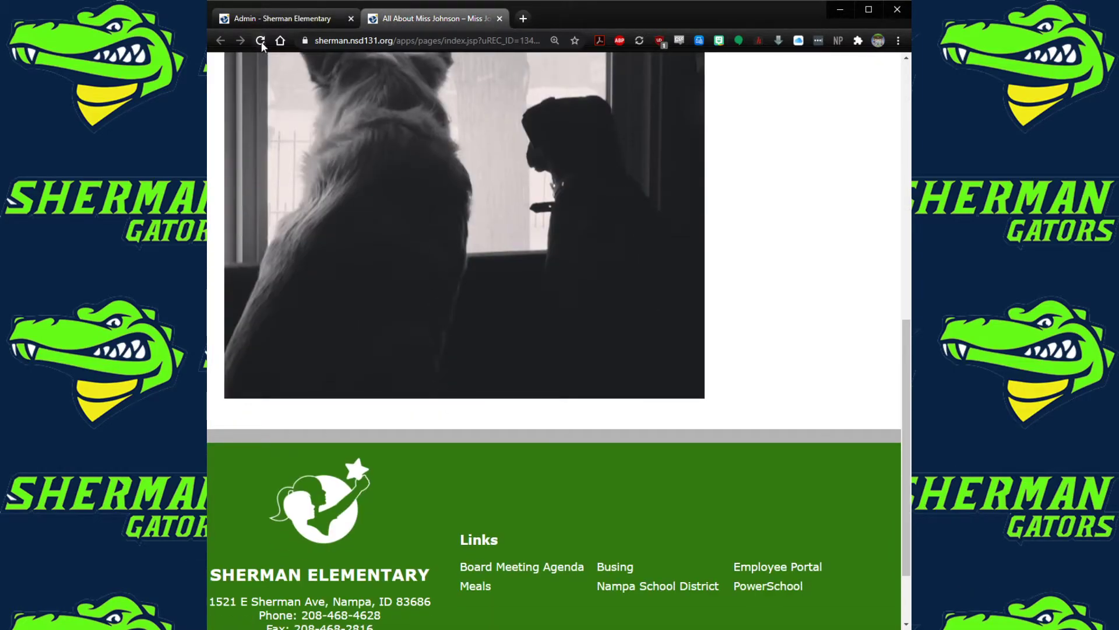
# Reload the live page and review the resized dog photo
pyautogui.click(260, 40)
pyautogui.scroll(10, 399, 451)
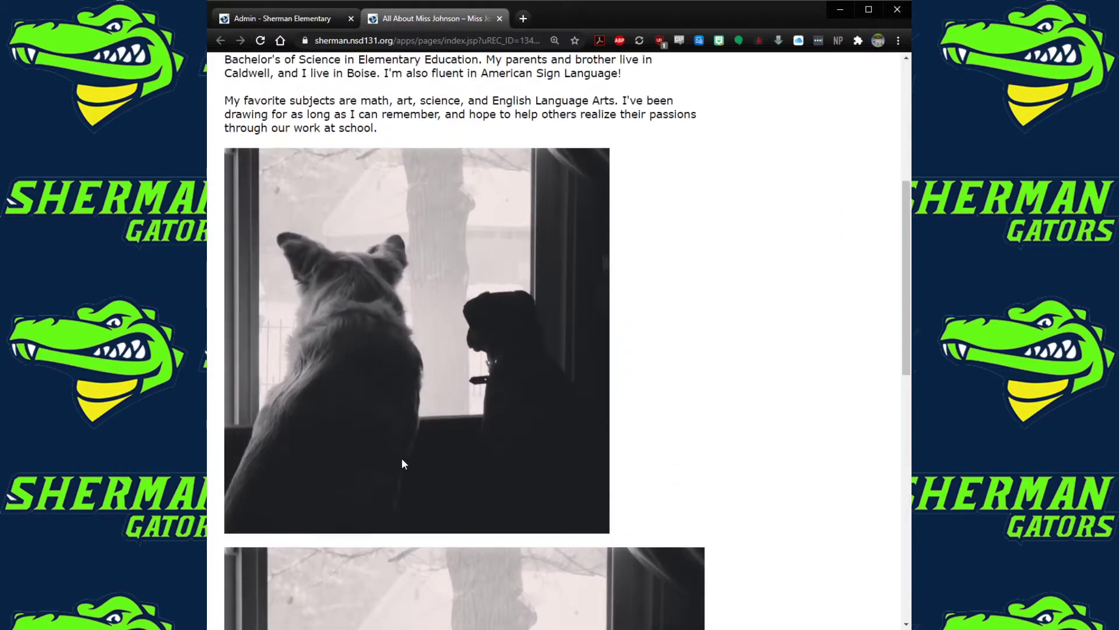
pyautogui.scroll(-8, 403, 459)
pyautogui.scroll(10, 401, 457)
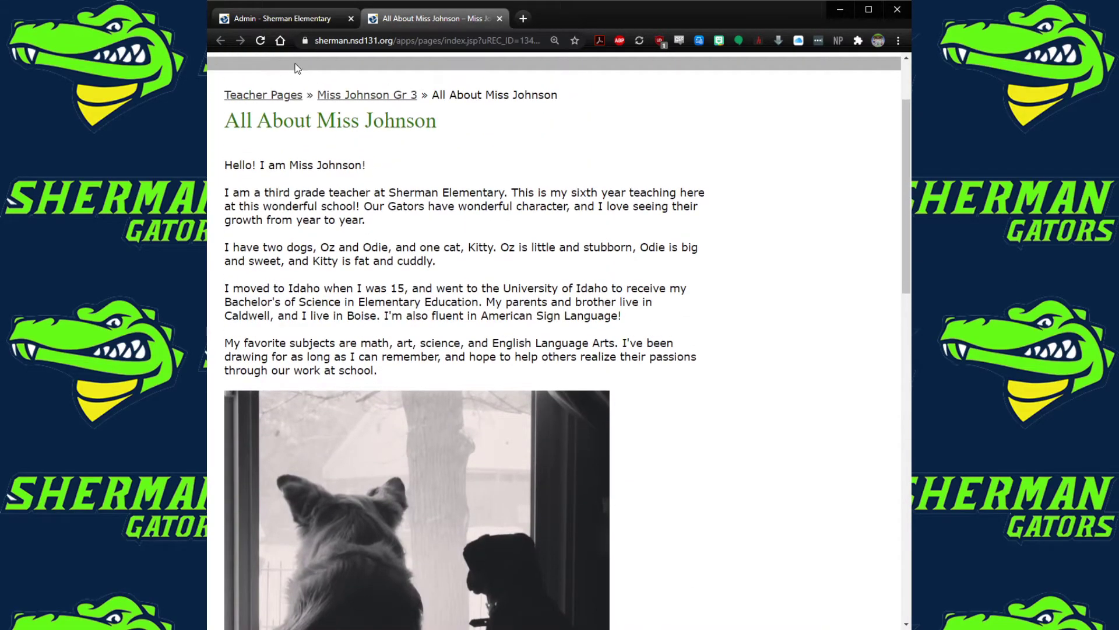
# Center the introductory body text and the dog photo in the editor
pyautogui.click(274, 19)
pyautogui.scroll(10, 412, 344)
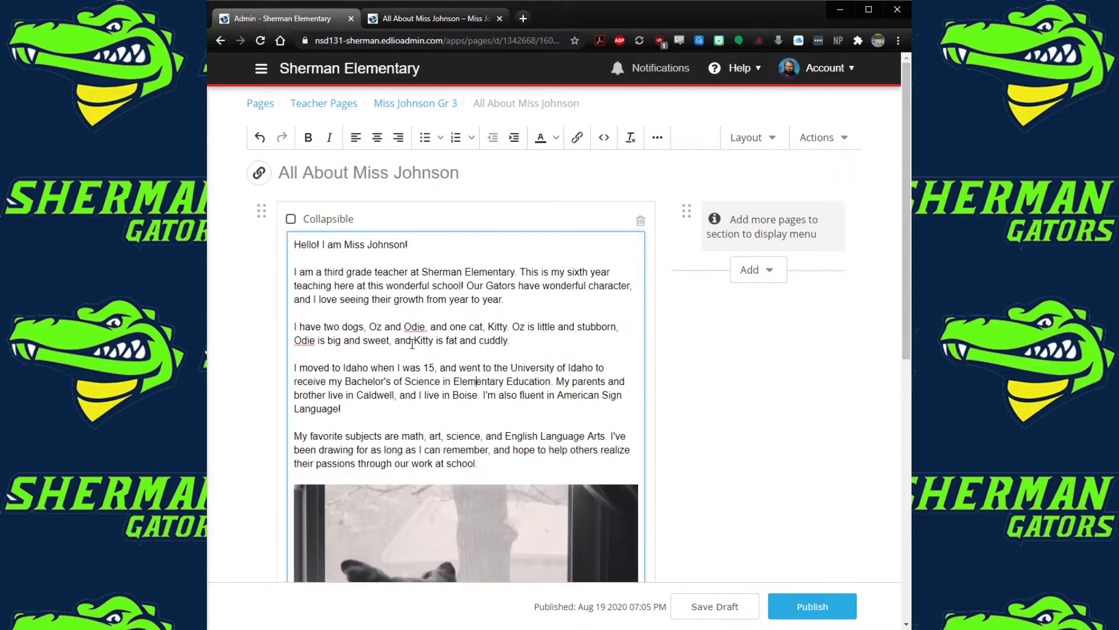
pyautogui.moveTo(296, 246); pyautogui.dragTo(482, 469)
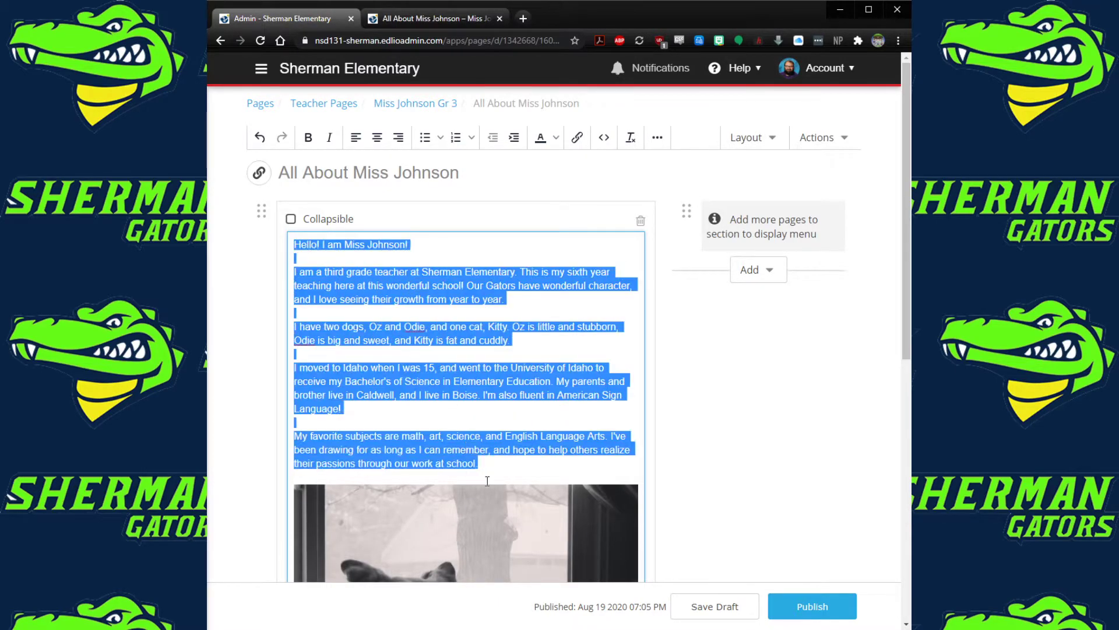
pyautogui.click(377, 137)
pyautogui.scroll(-5, 443, 399)
pyautogui.click(443, 398)
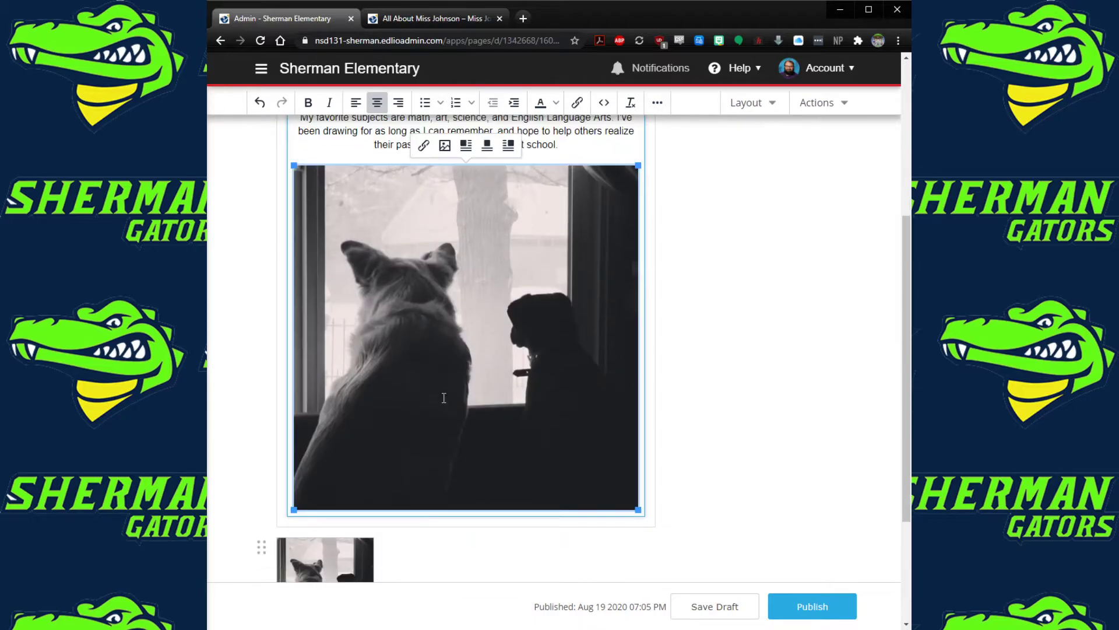
pyautogui.click(377, 103)
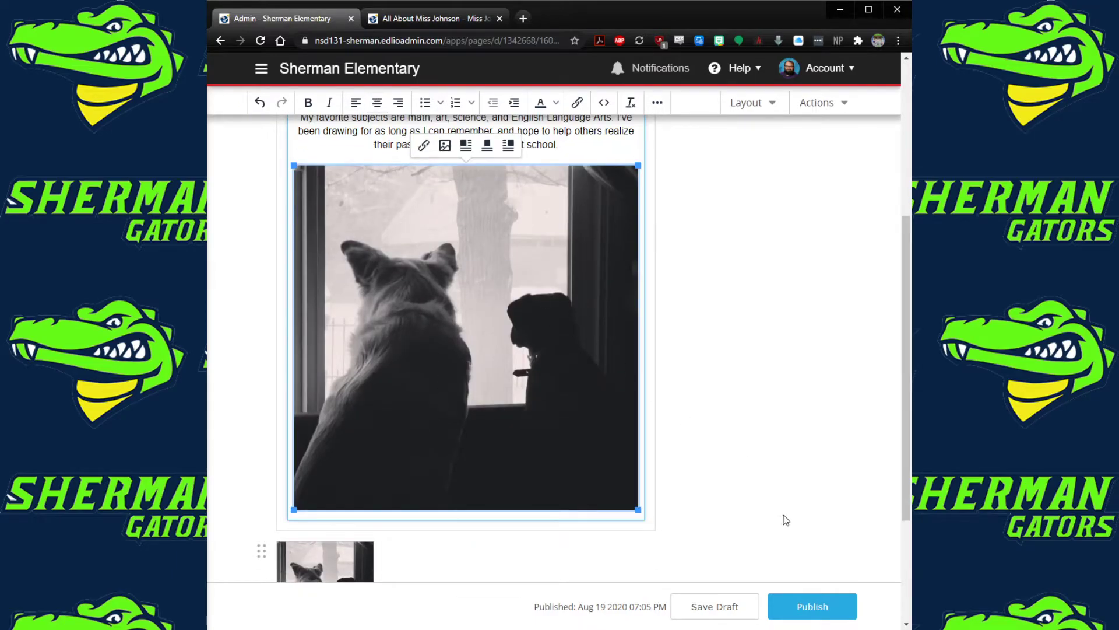
# Save and publish the centered page, check it live, then reselect the five body paragraphs
pyautogui.click(731, 607)
pyautogui.click(777, 612)
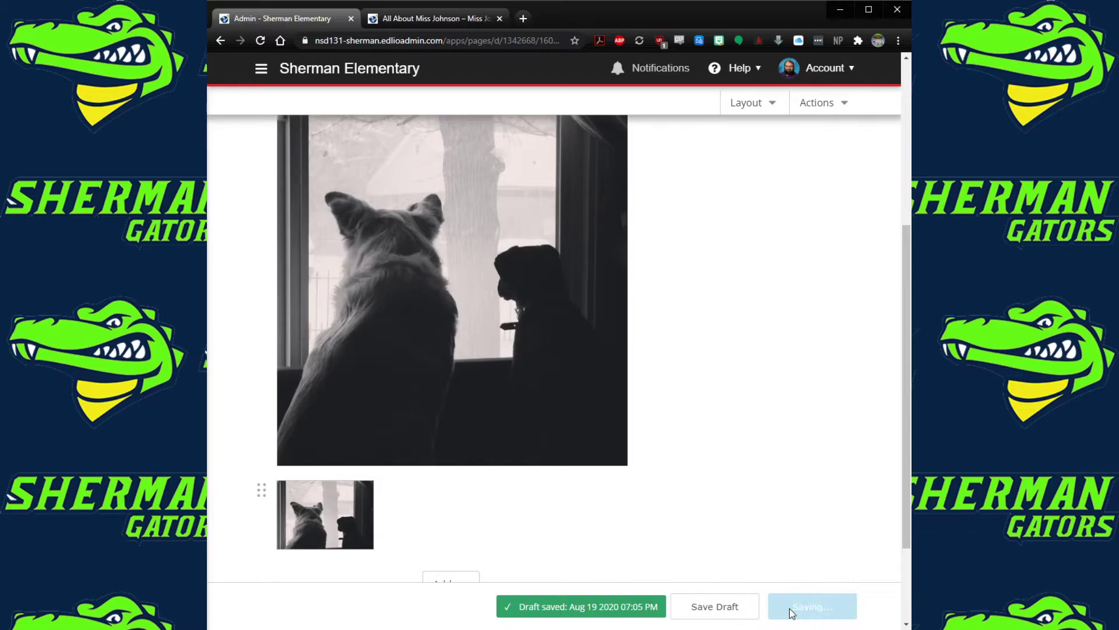
pyautogui.click(443, 16)
pyautogui.click(260, 40)
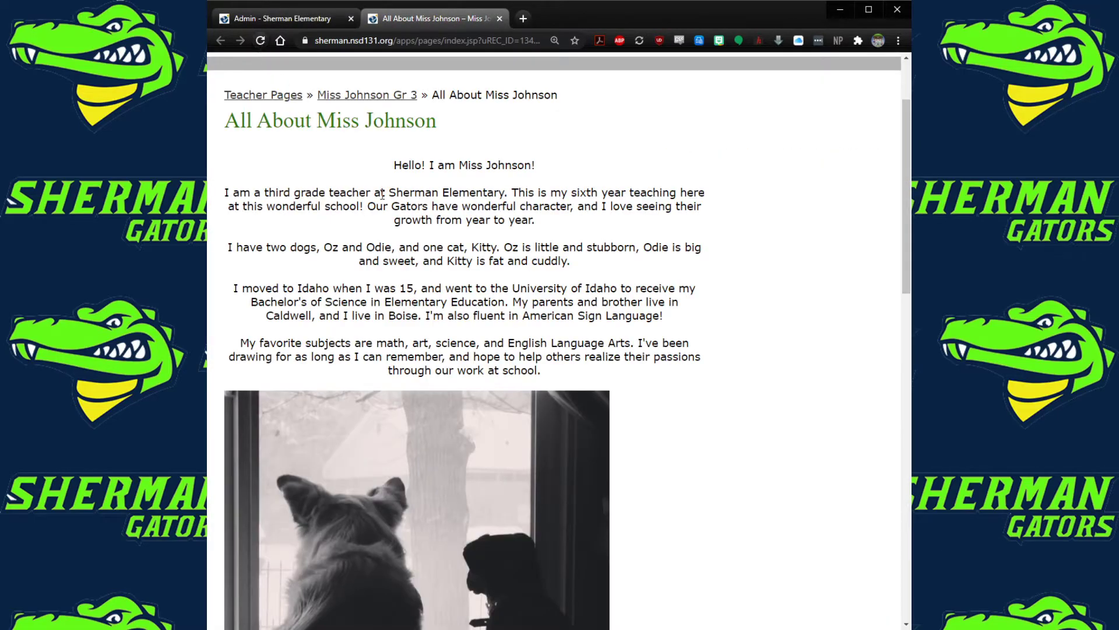
pyautogui.click(285, 18)
pyautogui.scroll(5, 436, 339)
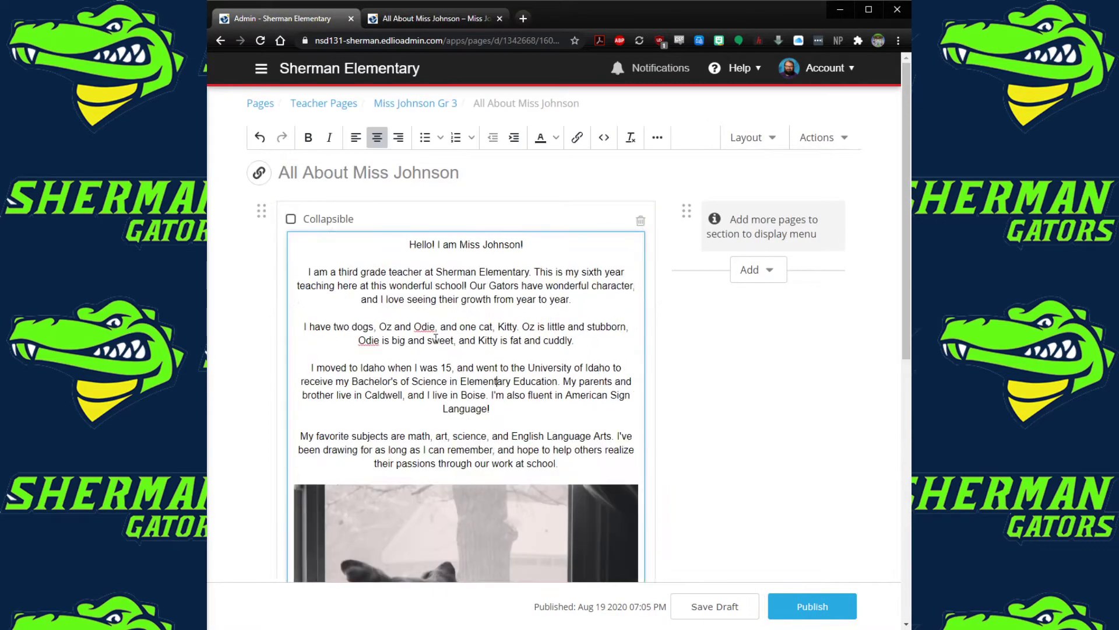
pyautogui.moveTo(579, 466); pyautogui.dragTo(296, 242)
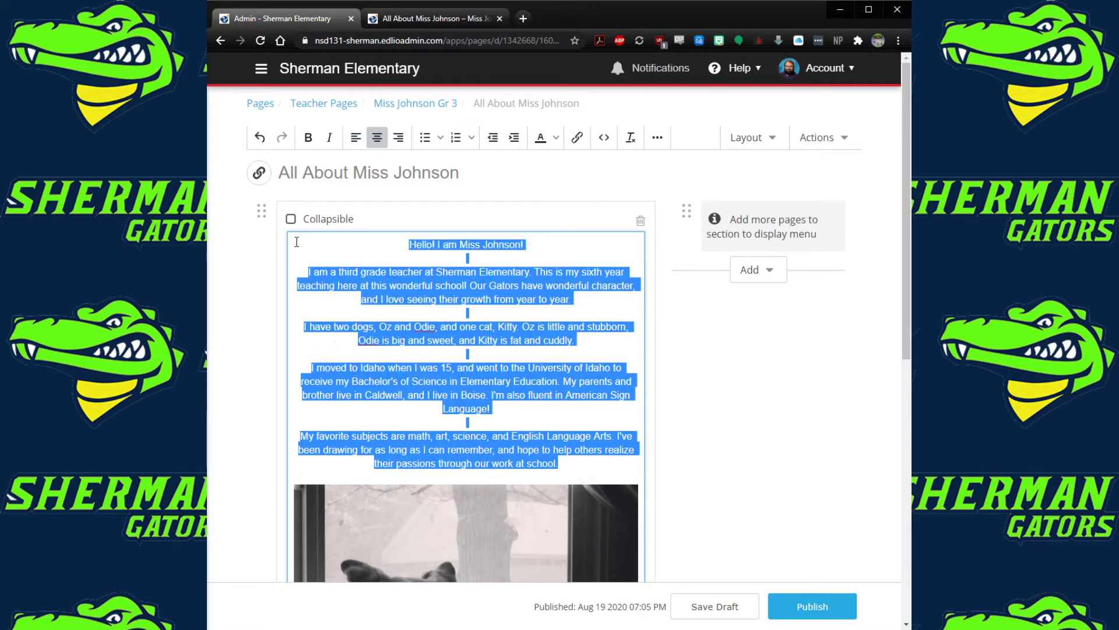
# Left-align the body text and make 'Hello! I am Miss Johnson!' bold at 24pt
pyautogui.click(355, 137)
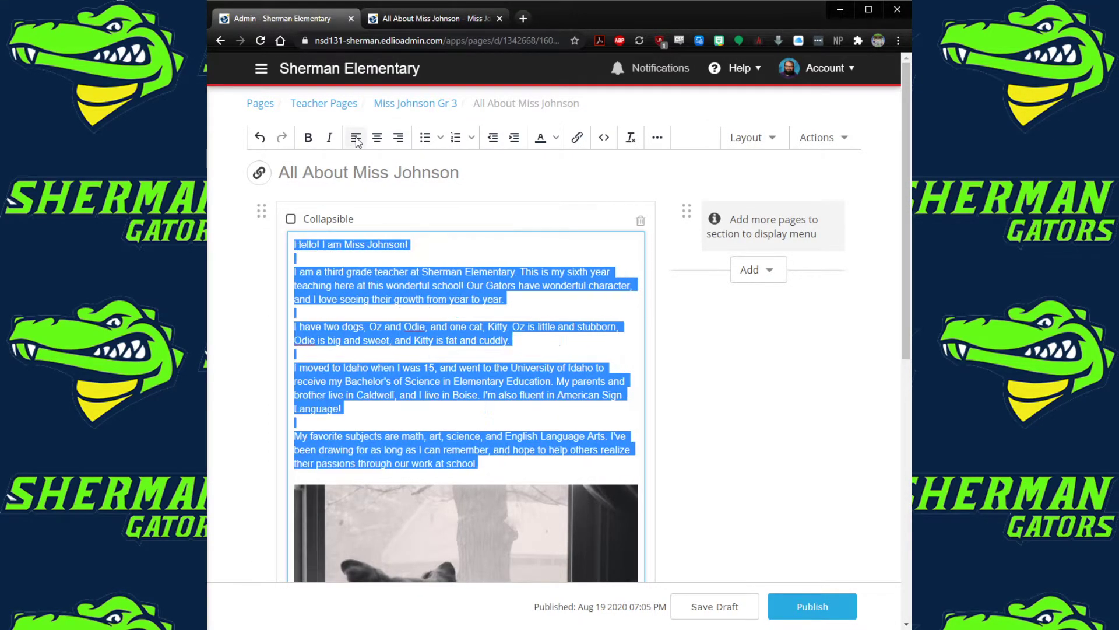
pyautogui.click(467, 286)
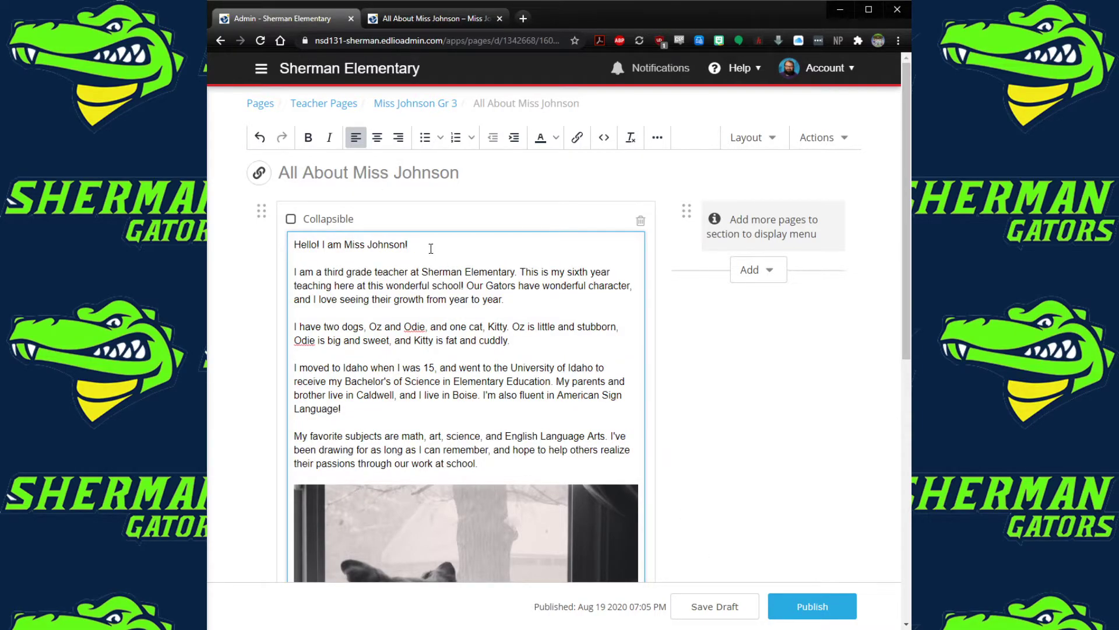
pyautogui.moveTo(417, 243); pyautogui.dragTo(296, 238)
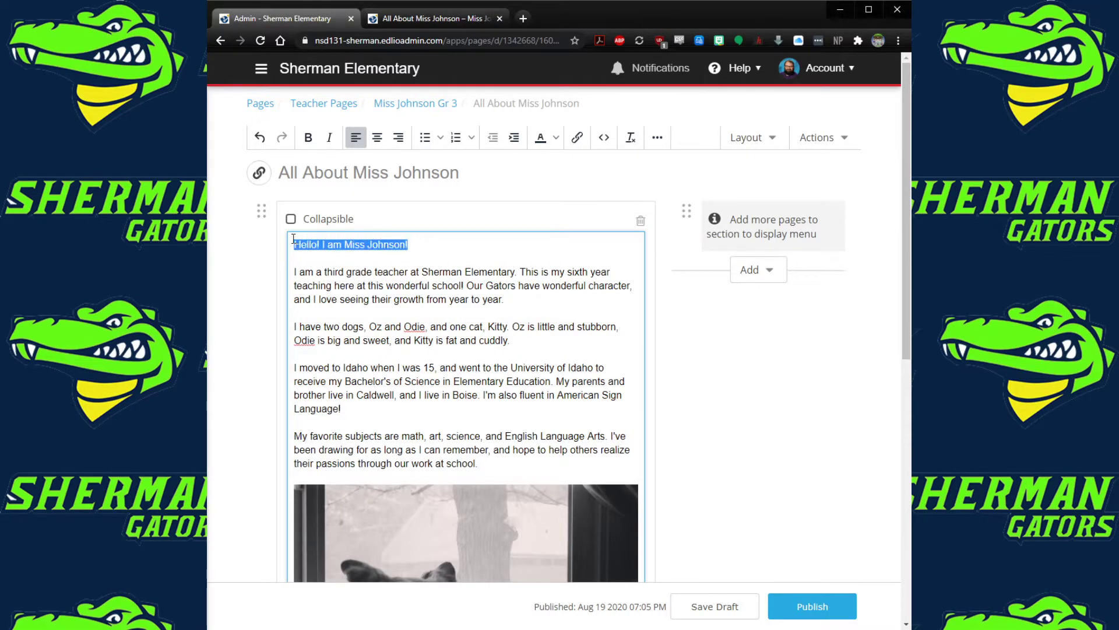
pyautogui.click(308, 142)
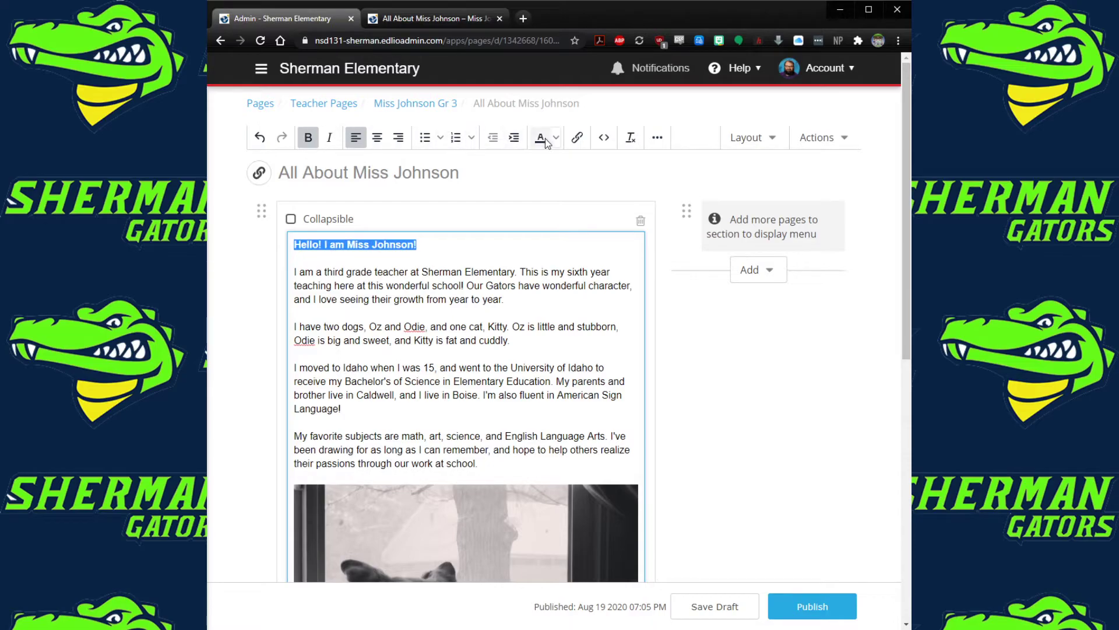
pyautogui.click(657, 138)
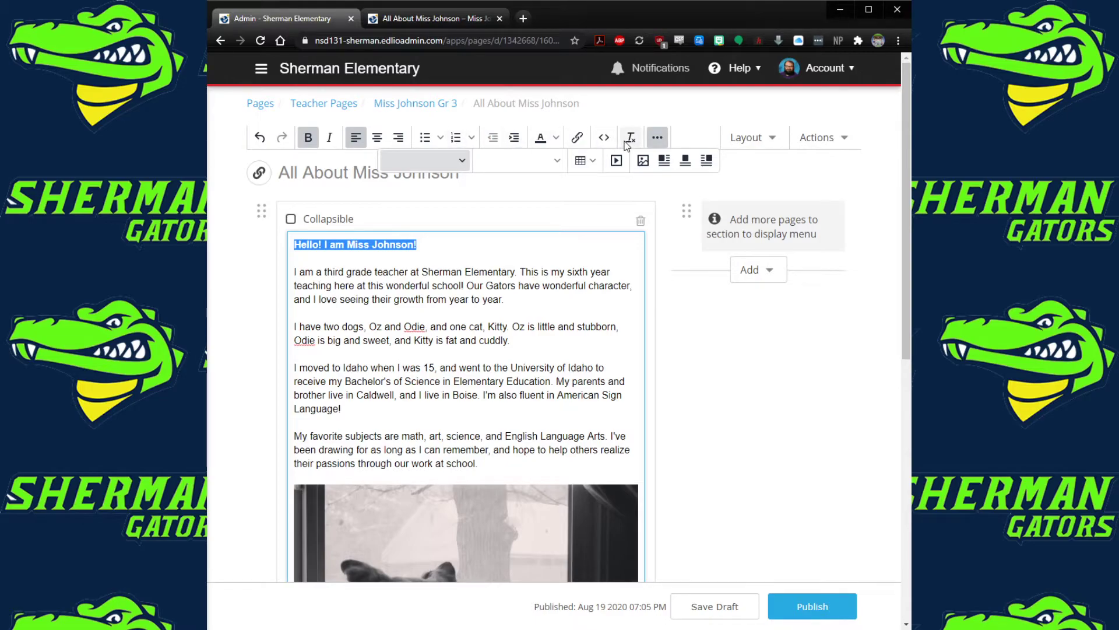
pyautogui.click(465, 162)
pyautogui.click(432, 286)
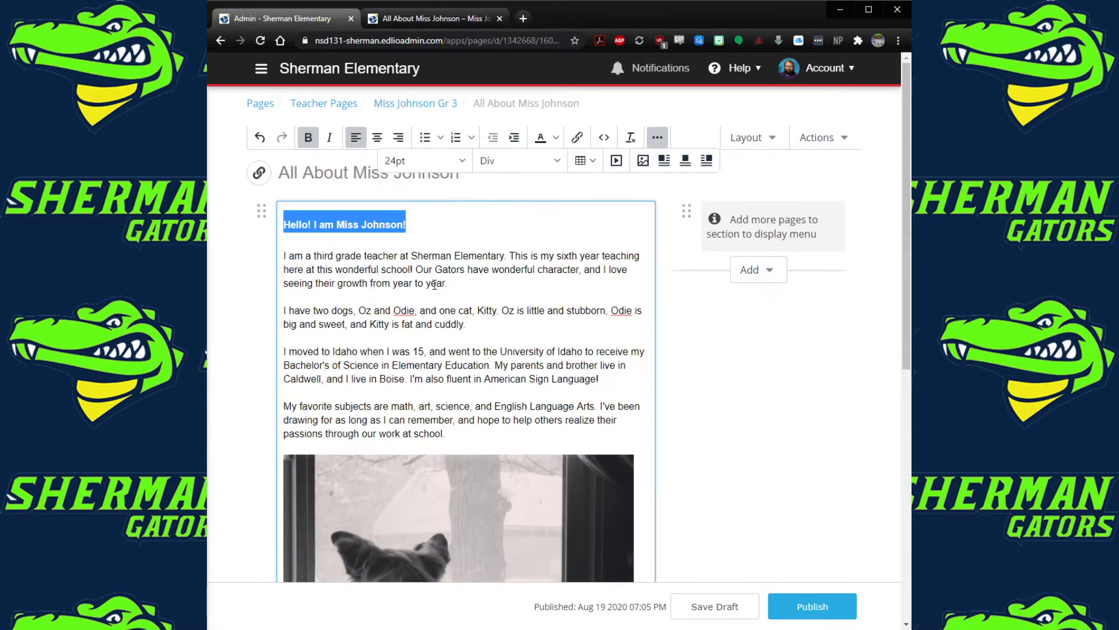
# Save a draft, publish the formatted page, and switch to the live page
pyautogui.click(731, 394)
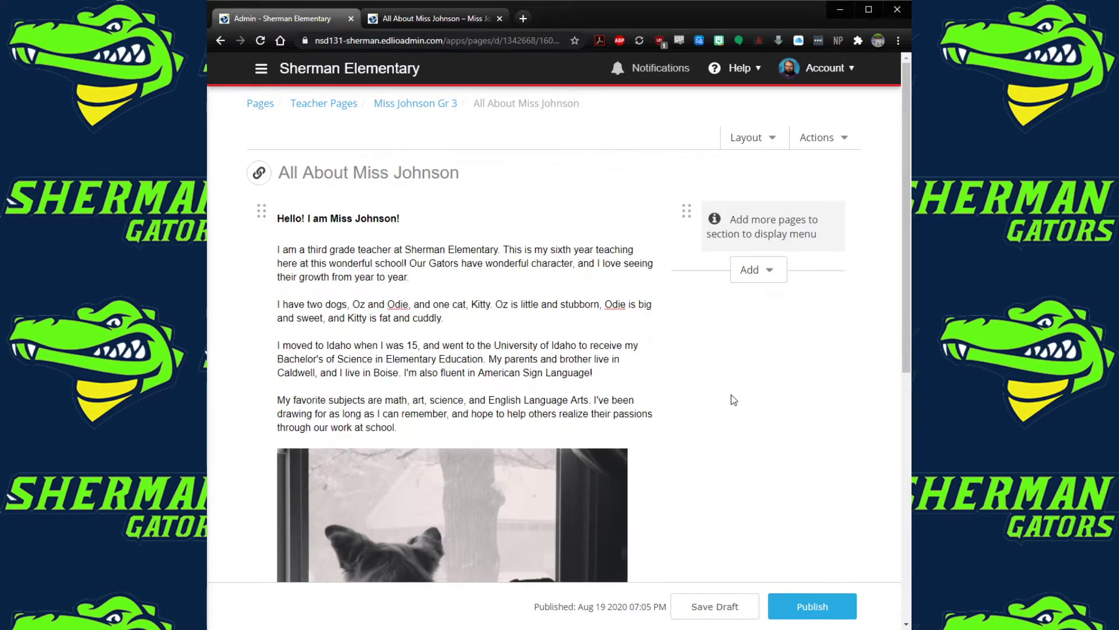
pyautogui.click(748, 617)
pyautogui.click(812, 606)
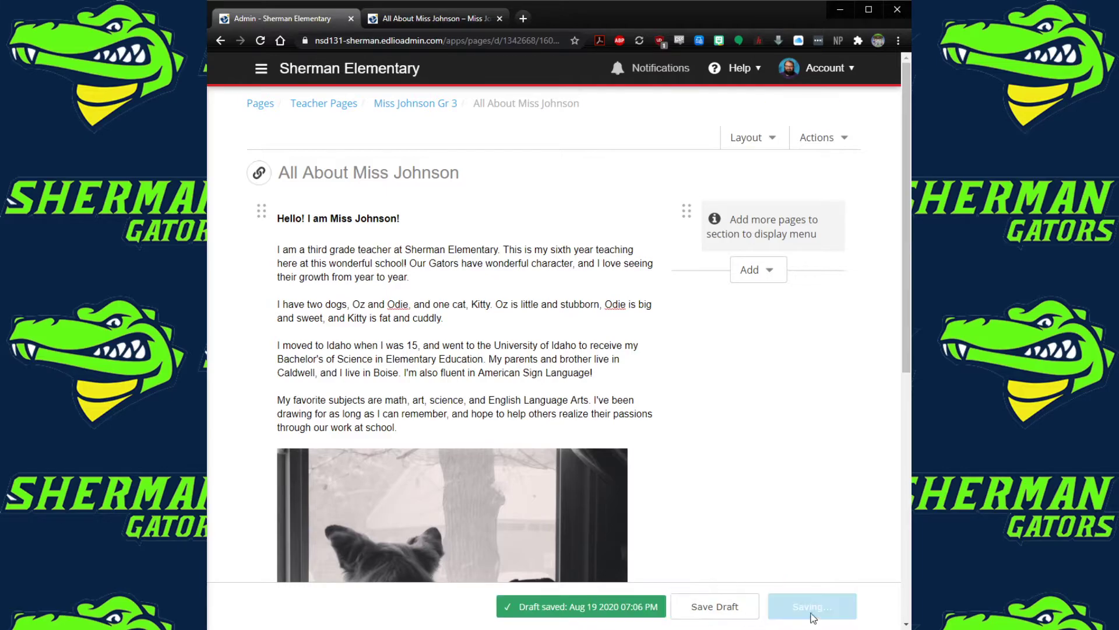
pyautogui.click(426, 19)
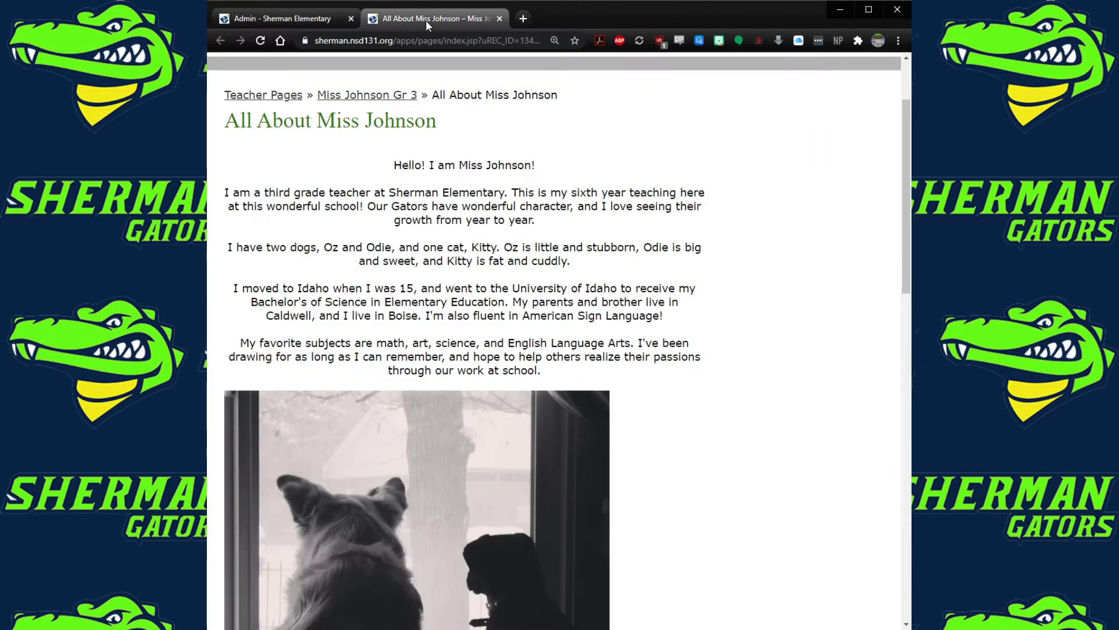
# Reload the live page to see the bold greeting, then open Mr. Keefe's teacher page
pyautogui.click(259, 40)
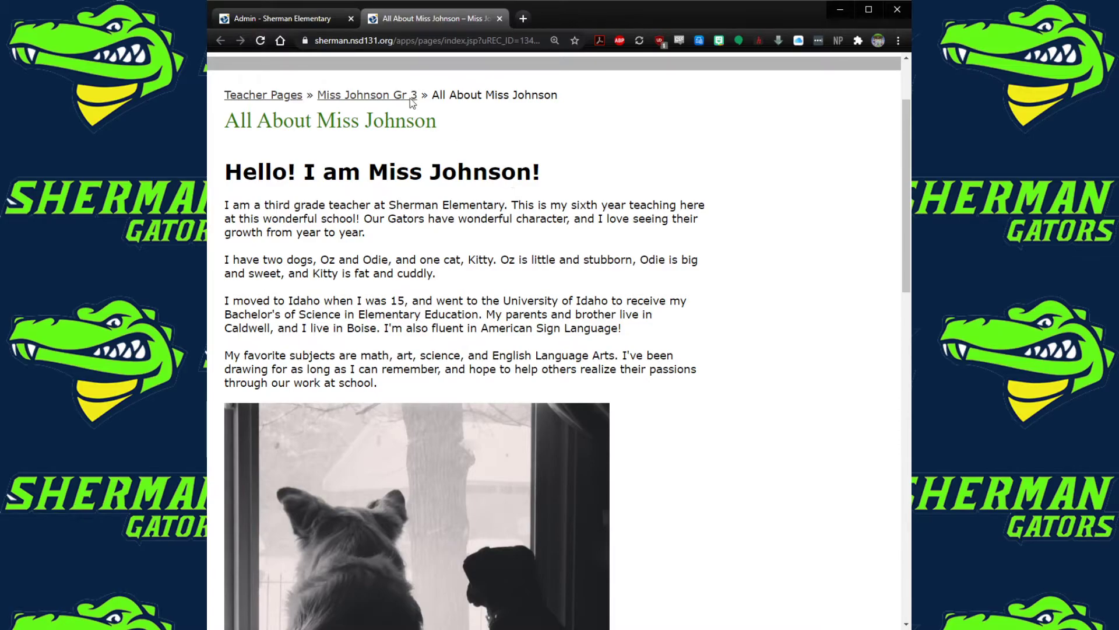
pyautogui.click(313, 25)
pyautogui.moveTo(695, 163)
pyautogui.click(491, 191)
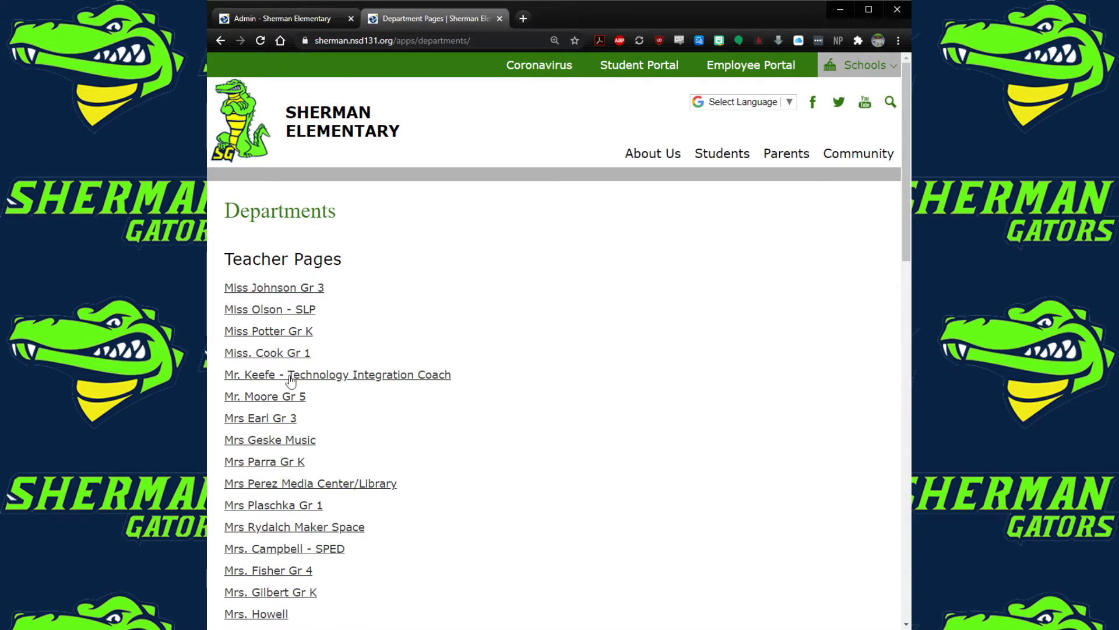
pyautogui.click(290, 377)
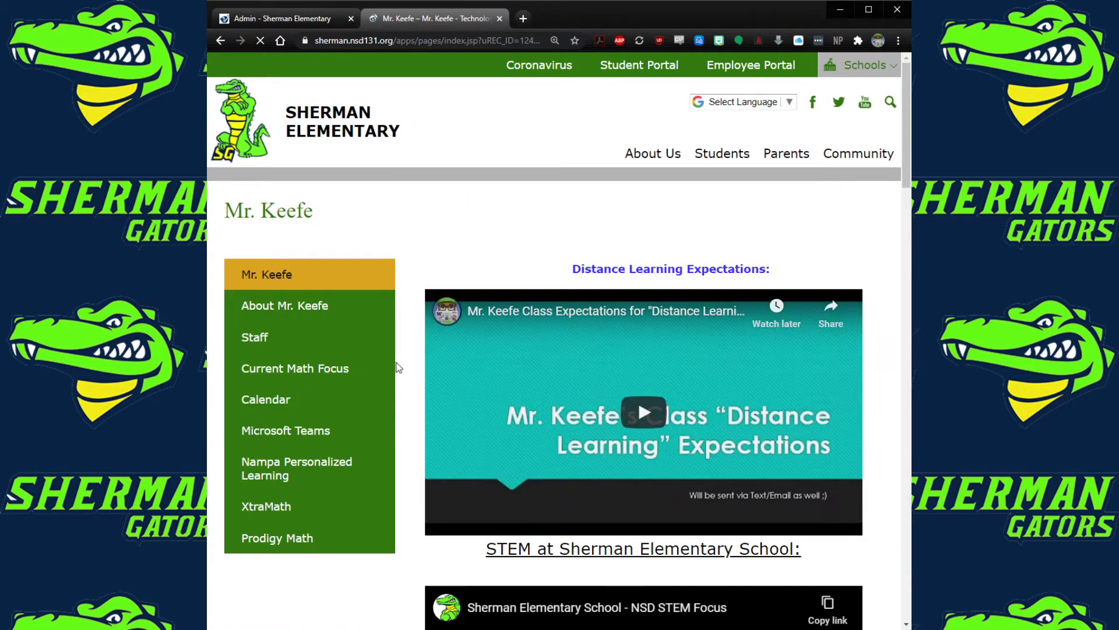
# Scroll through Mr. Keefe's page, then return to the All About page editor
pyautogui.scroll(-2, 413, 357)
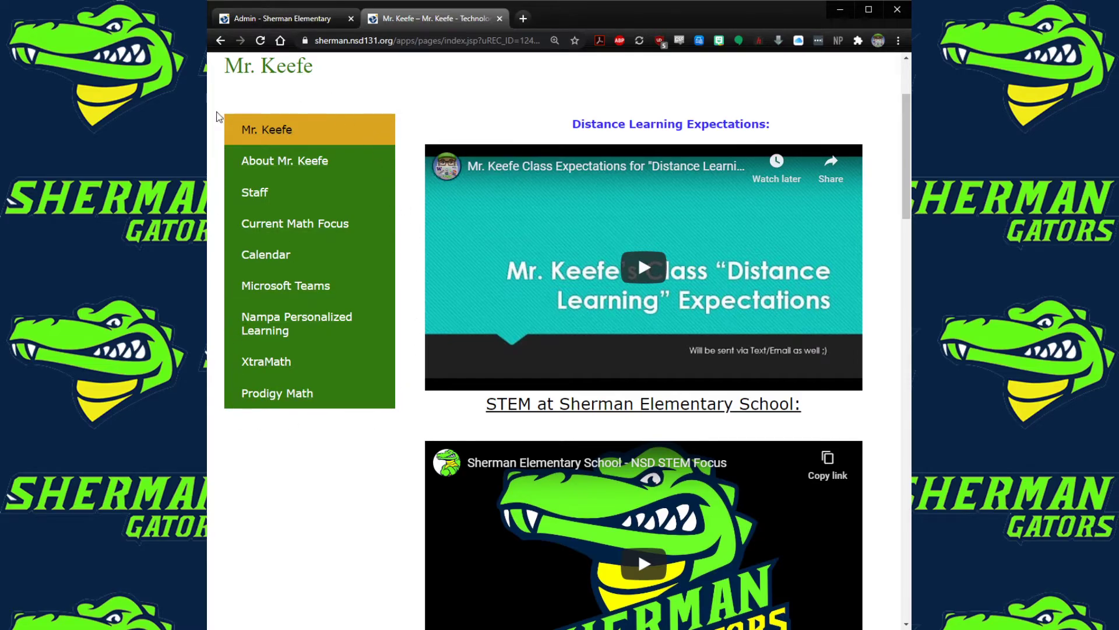
pyautogui.scroll(-7, 369, 424)
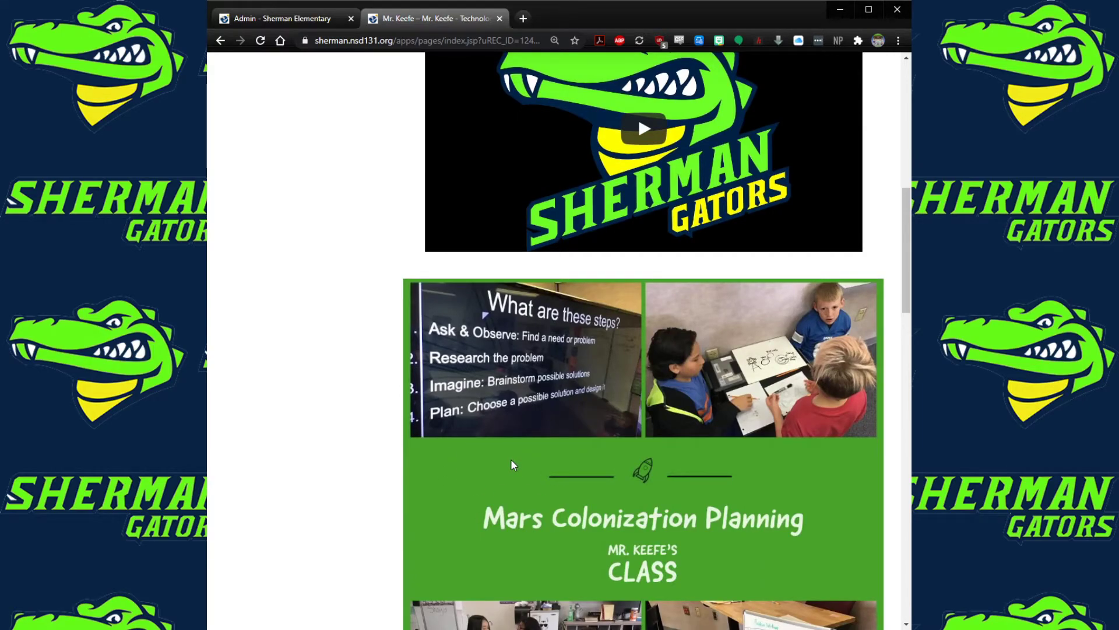
pyautogui.scroll(10, 411, 412)
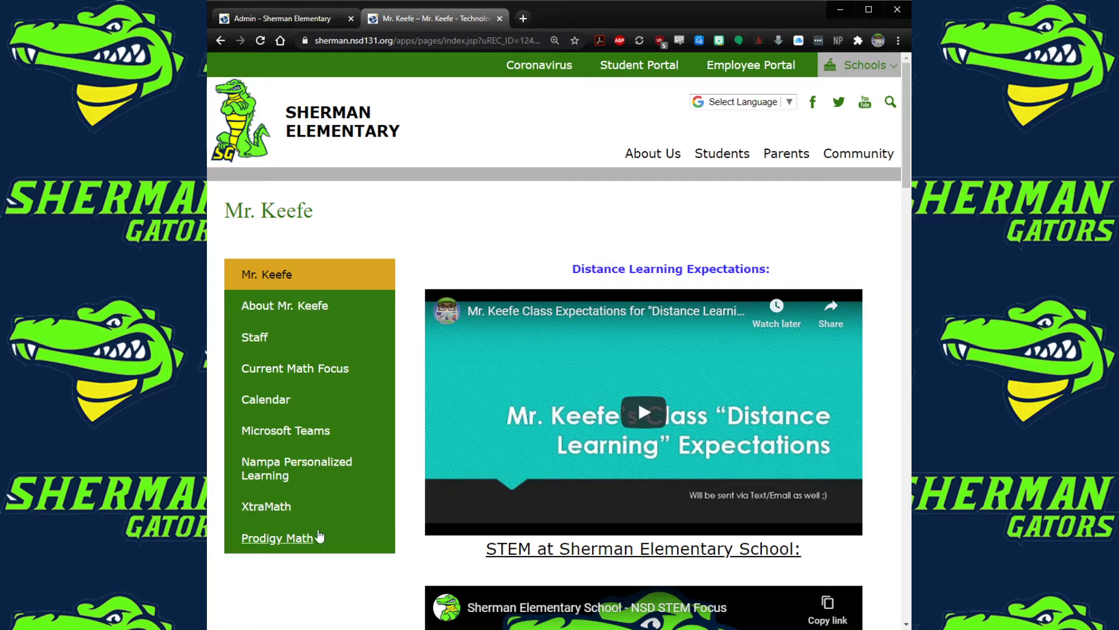
pyautogui.click(280, 18)
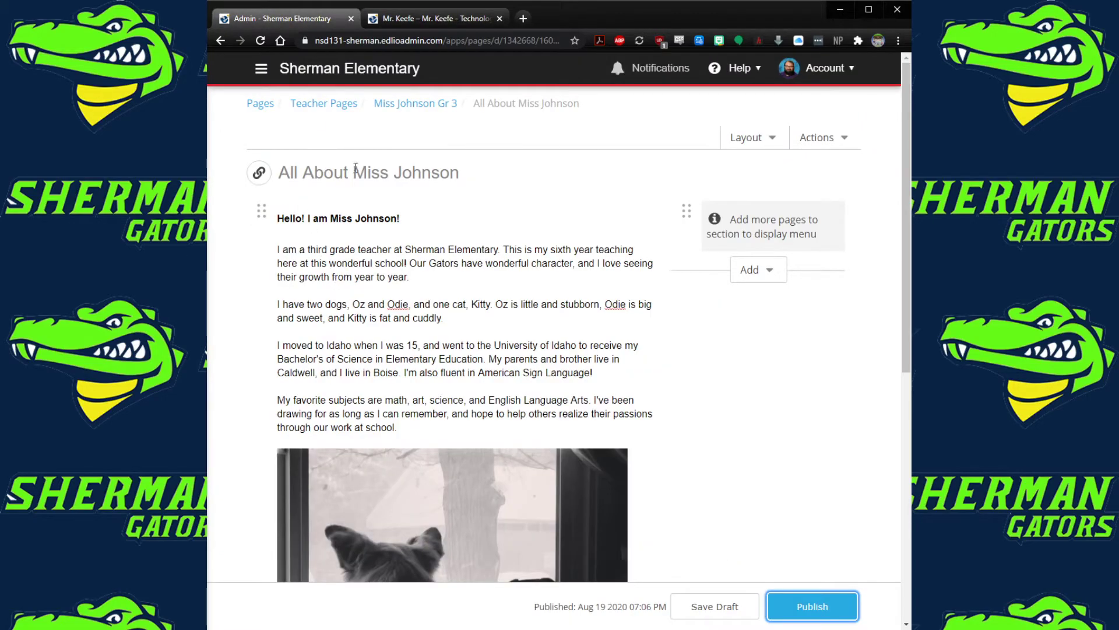
# Create a blank page titled 'Contact Information' in the grade 3 section and save it as a draft
pyautogui.click(393, 109)
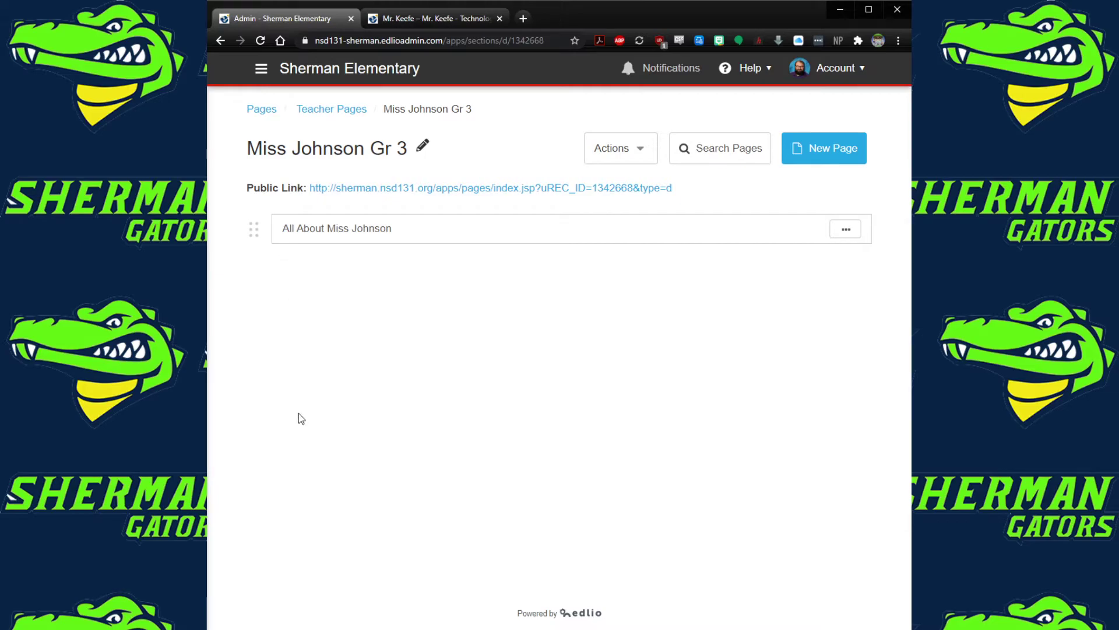
pyautogui.click(837, 157)
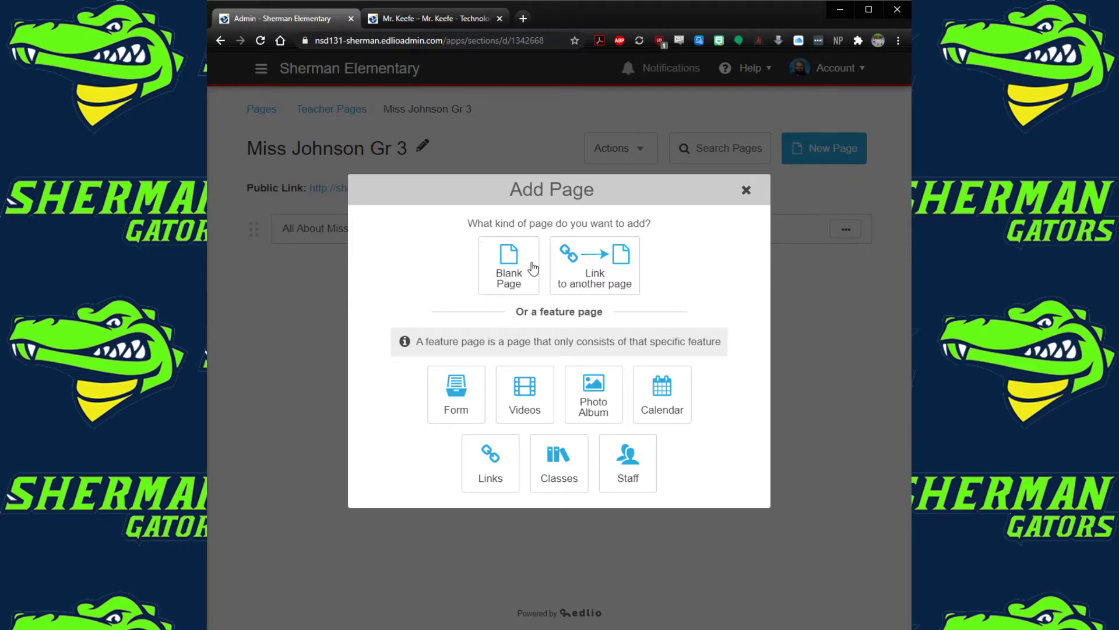
pyautogui.click(507, 287)
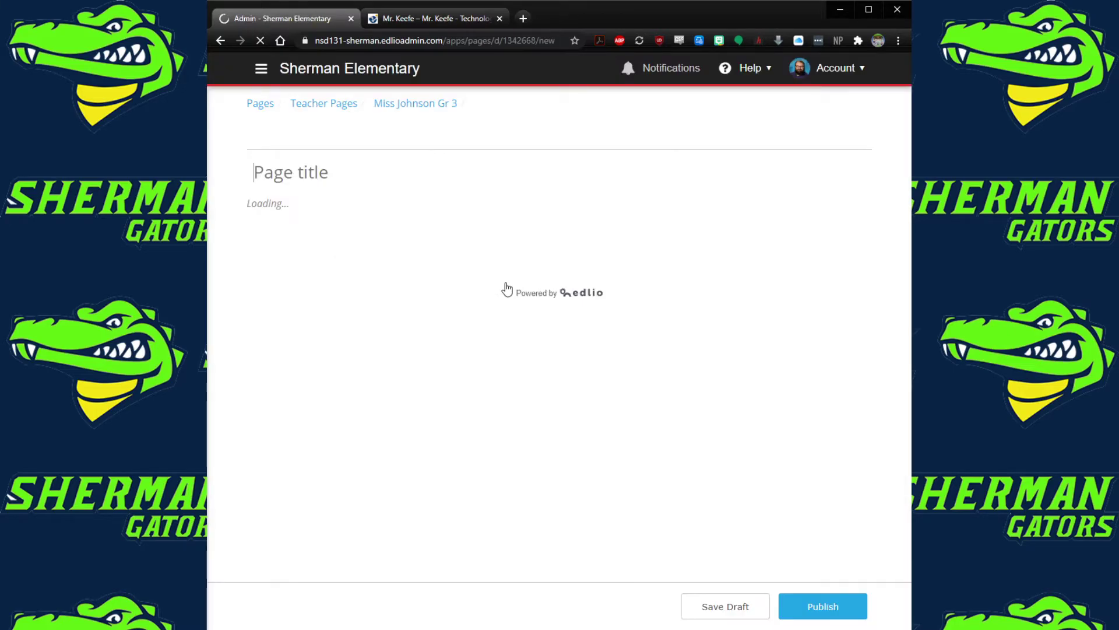
pyautogui.write('Contact Information')
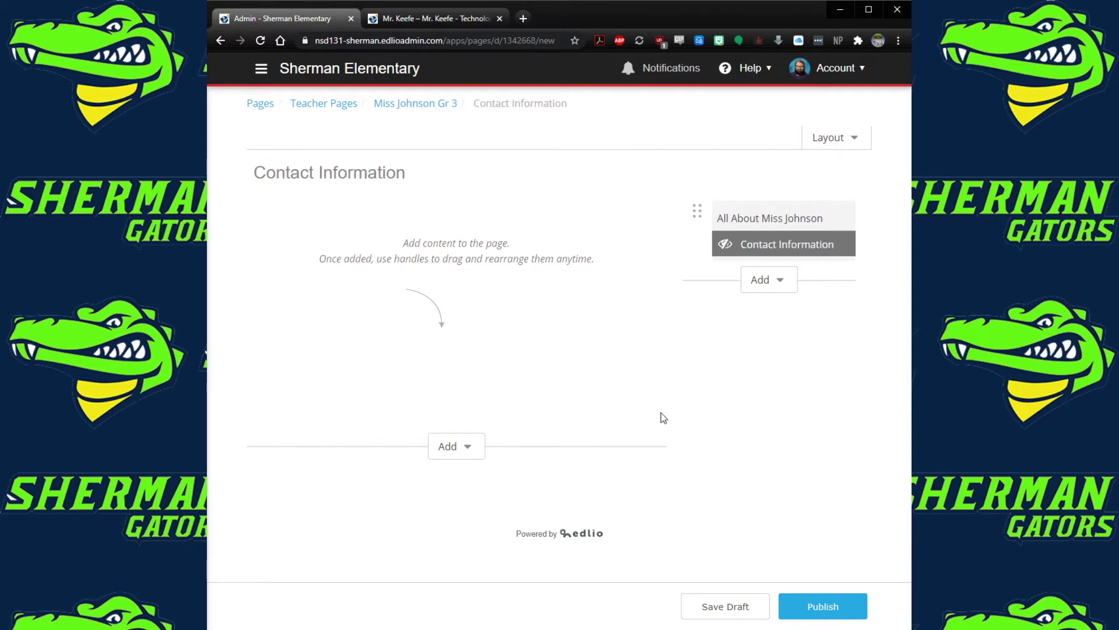
pyautogui.click(748, 606)
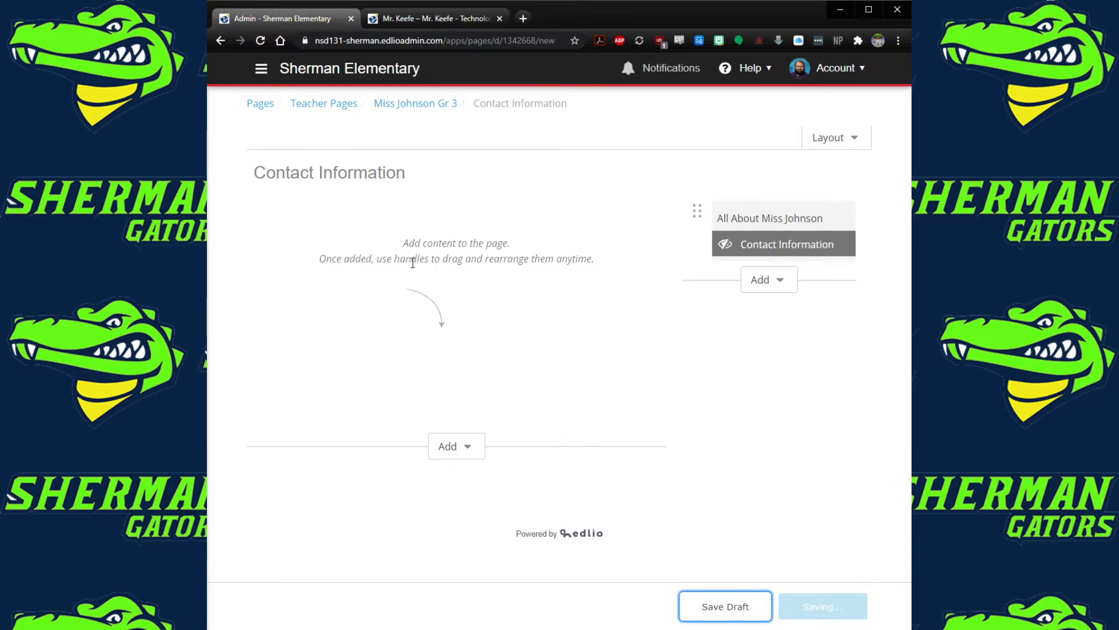
# Add a content block with a line giving the teacher's email address, save, and publish the page
pyautogui.click(460, 447)
pyautogui.click(472, 475)
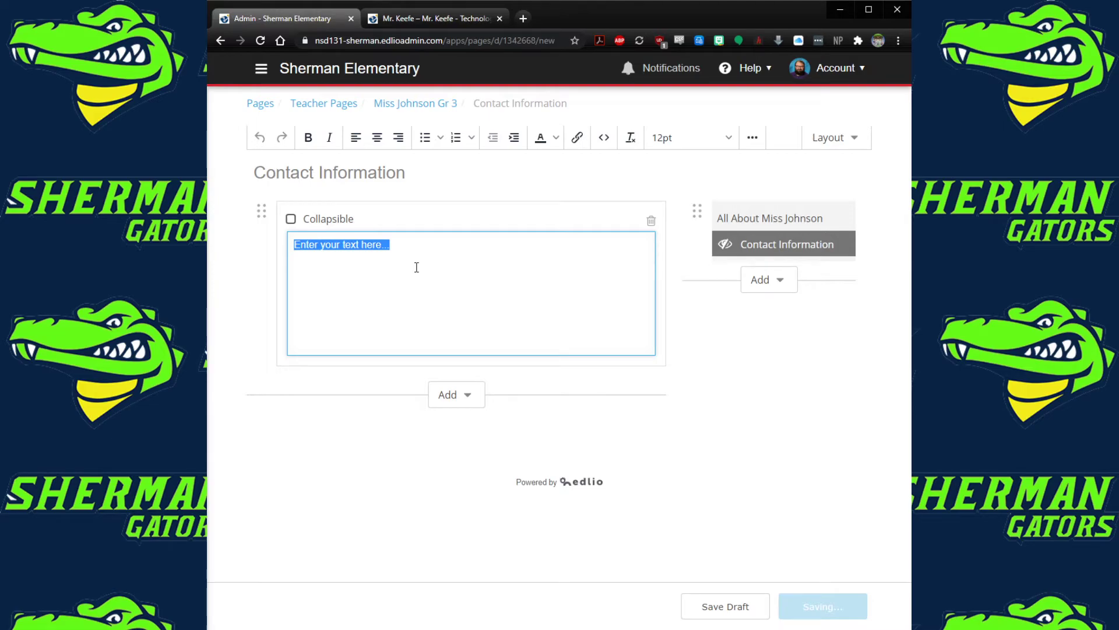
pyautogui.write('Miss')
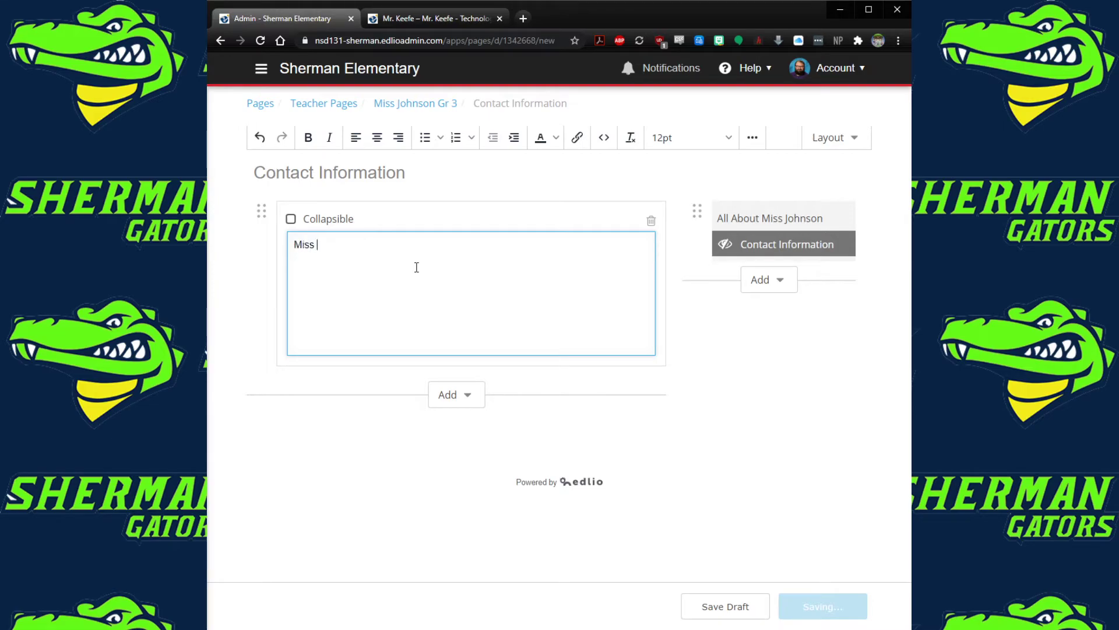
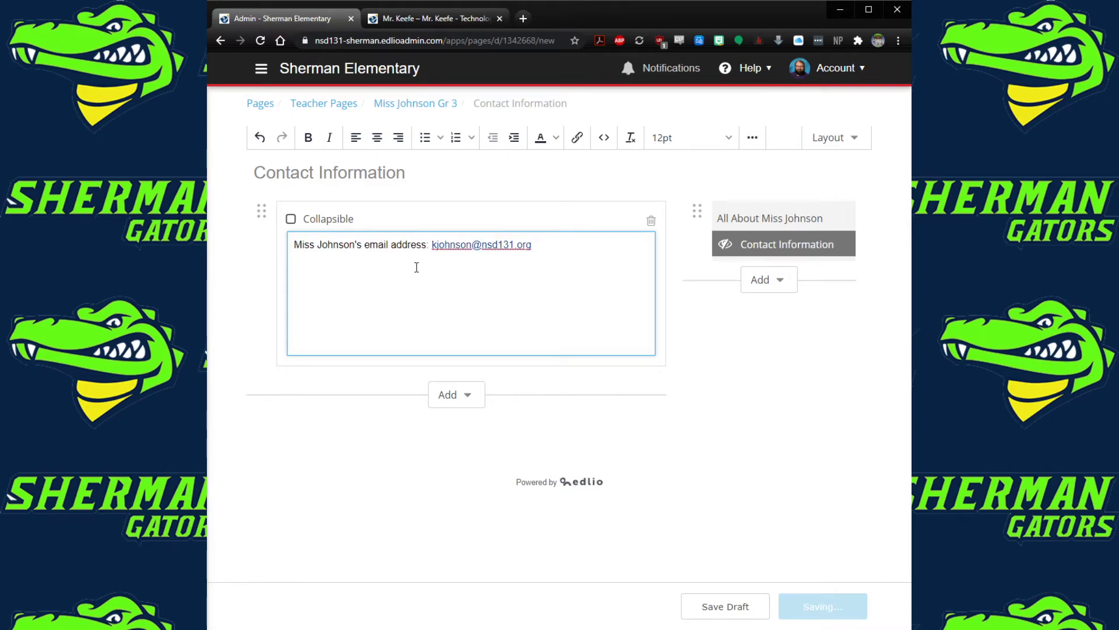
pyautogui.click(760, 611)
pyautogui.click(816, 609)
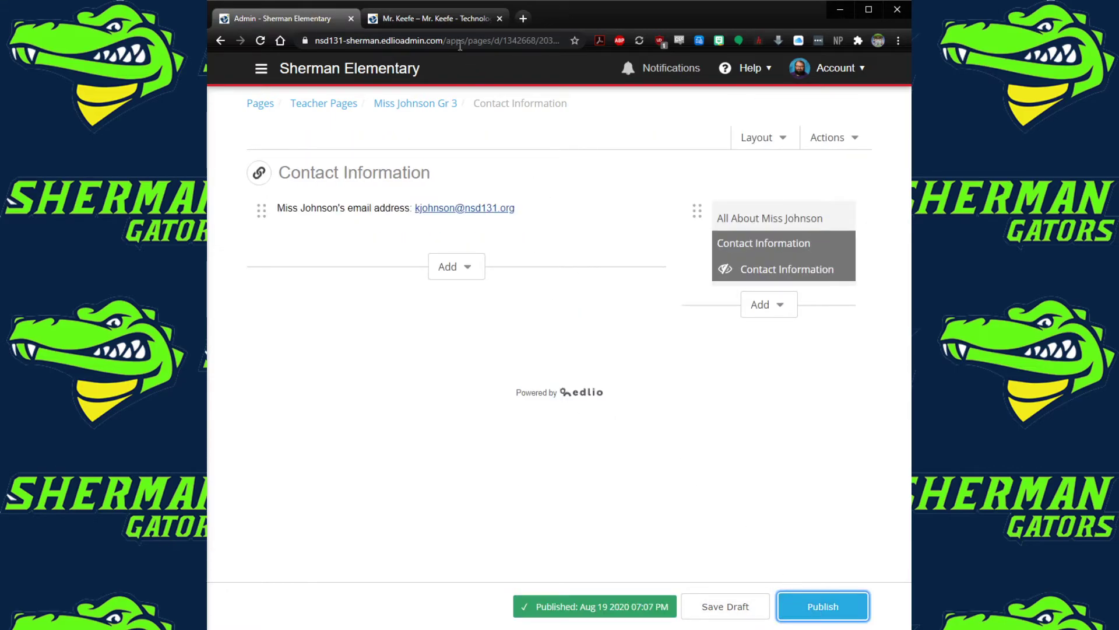
pyautogui.click(442, 20)
# Check the live Contact Information page under Students > Teacher Pages > grade 3 teacher, then return to Admin
pyautogui.moveTo(720, 159)
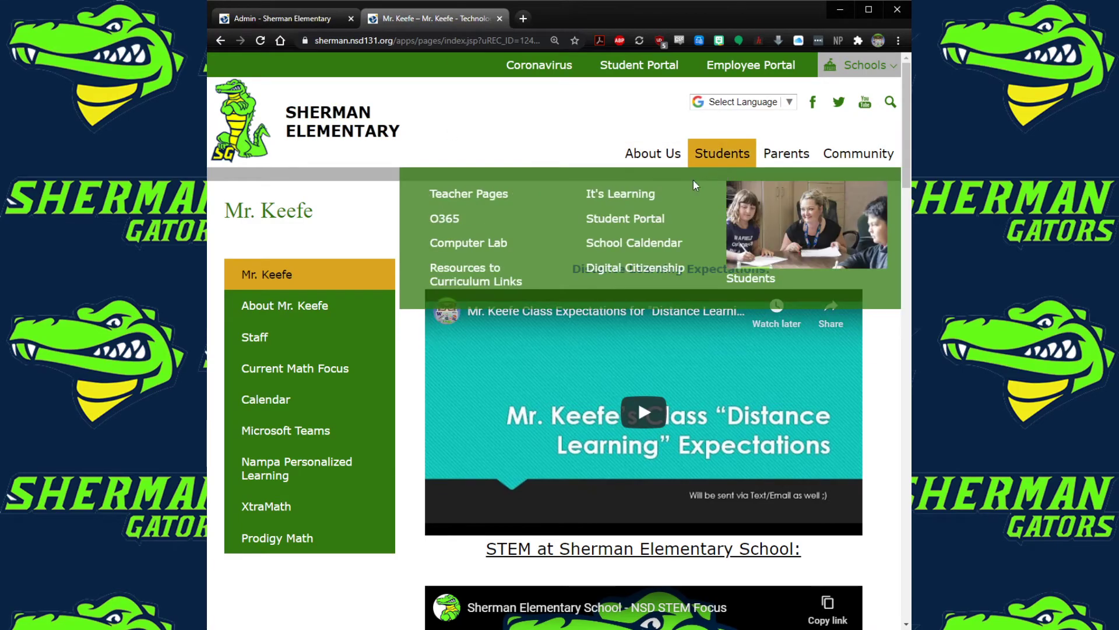
pyautogui.click(510, 198)
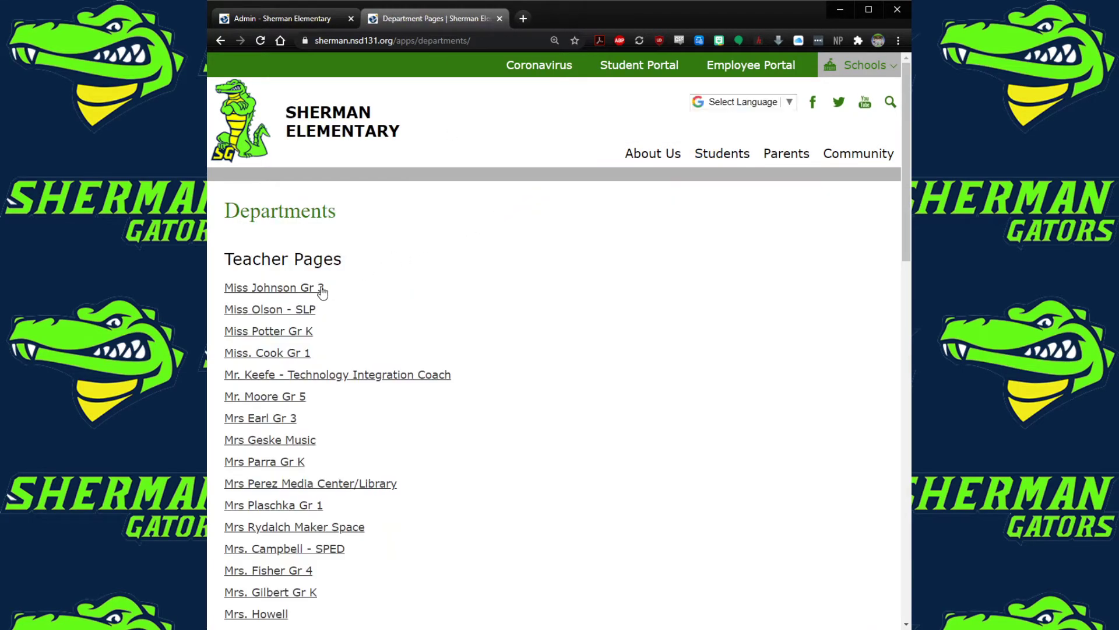
pyautogui.click(323, 289)
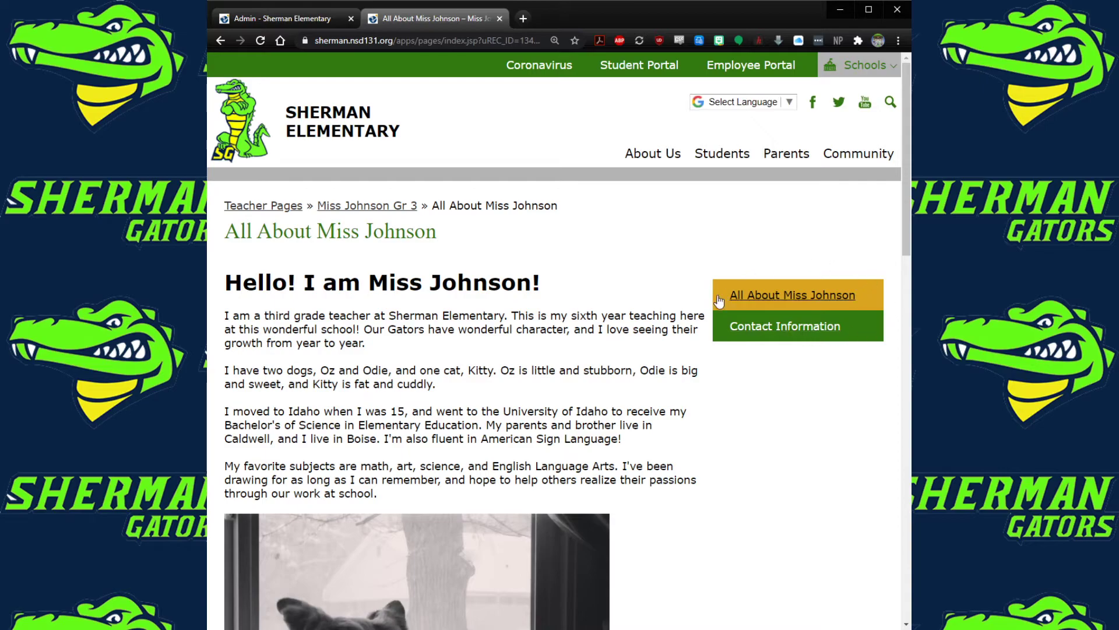
pyautogui.click(763, 337)
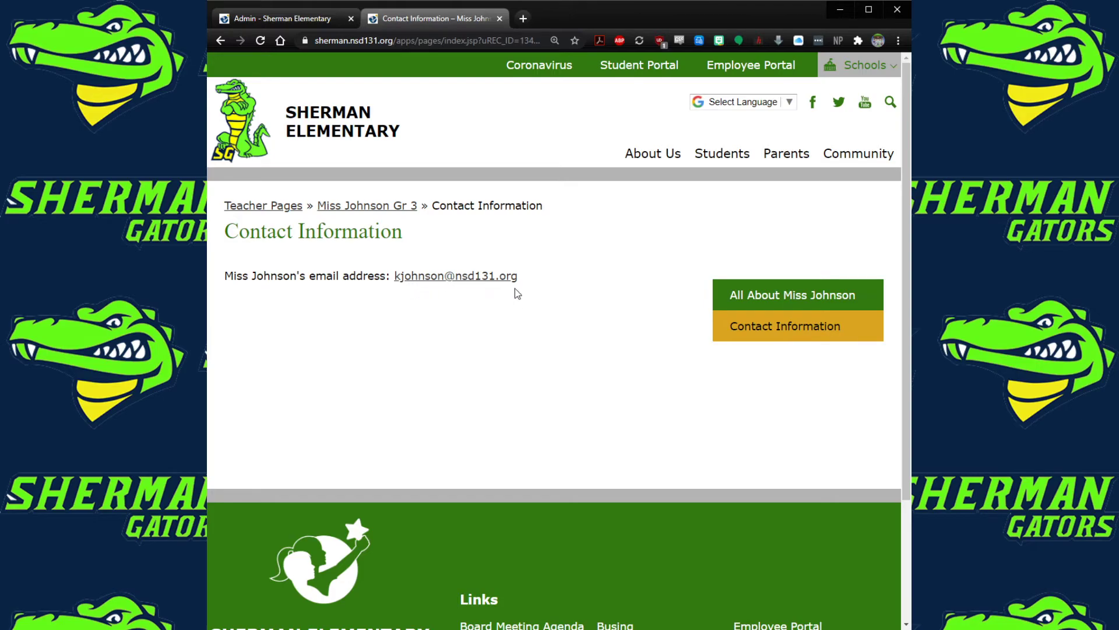
pyautogui.click(290, 19)
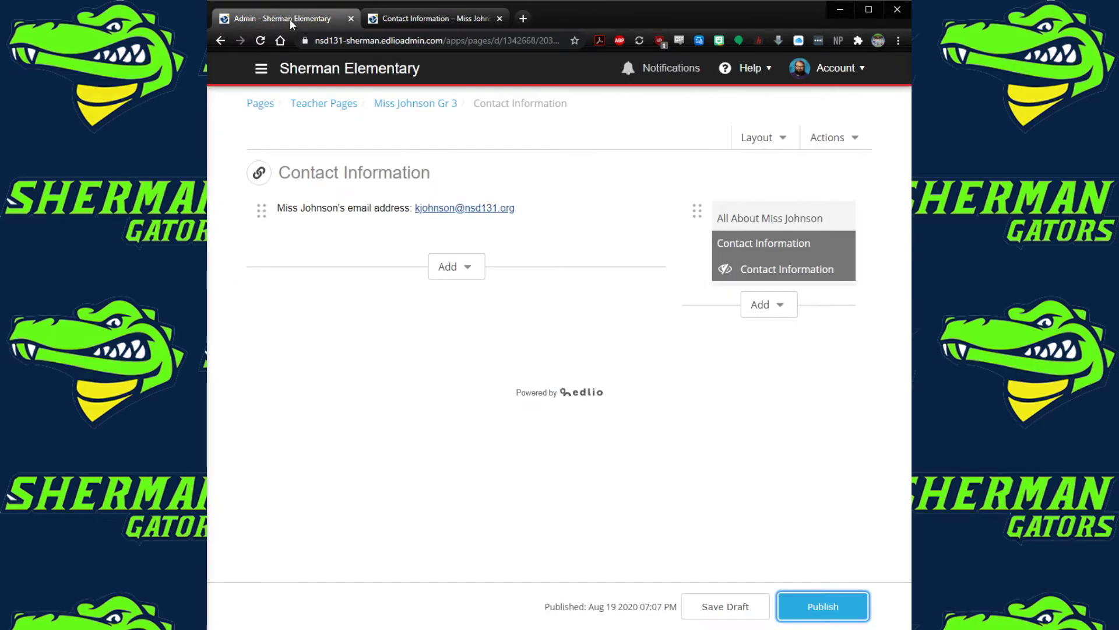
# Add and then remove a Files block, and save the page as a draft with only the email line
pyautogui.click(466, 267)
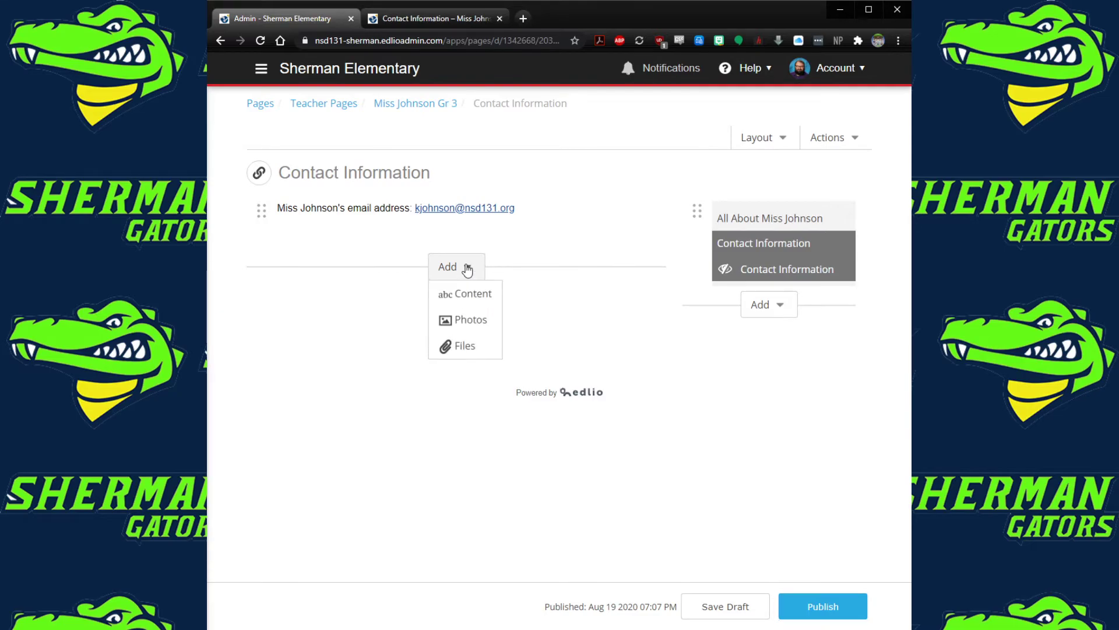
pyautogui.click(483, 347)
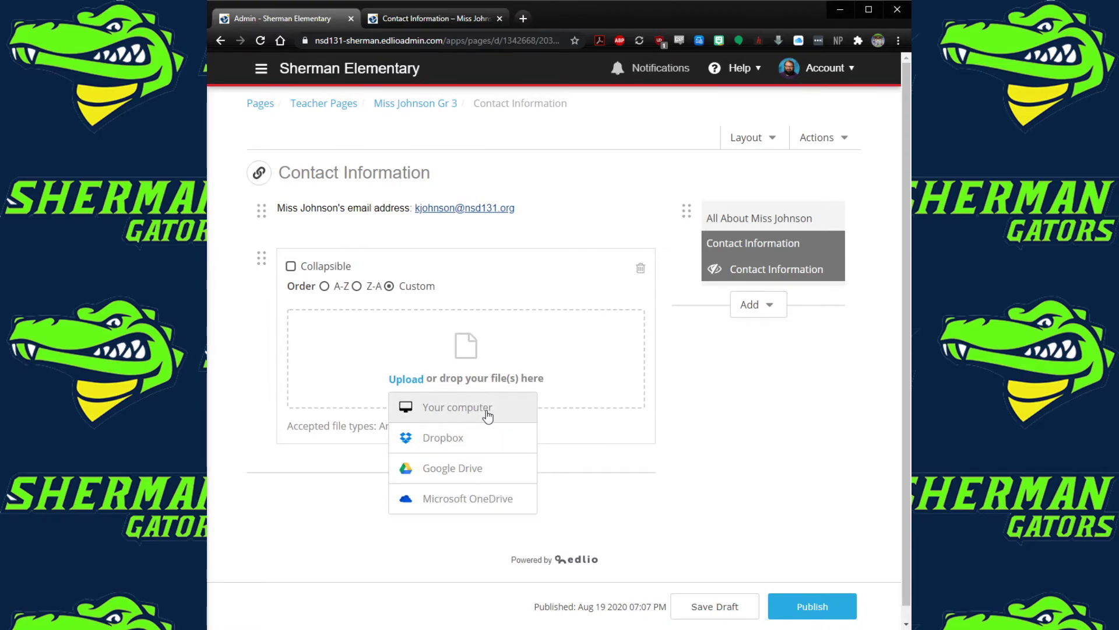
pyautogui.click(684, 385)
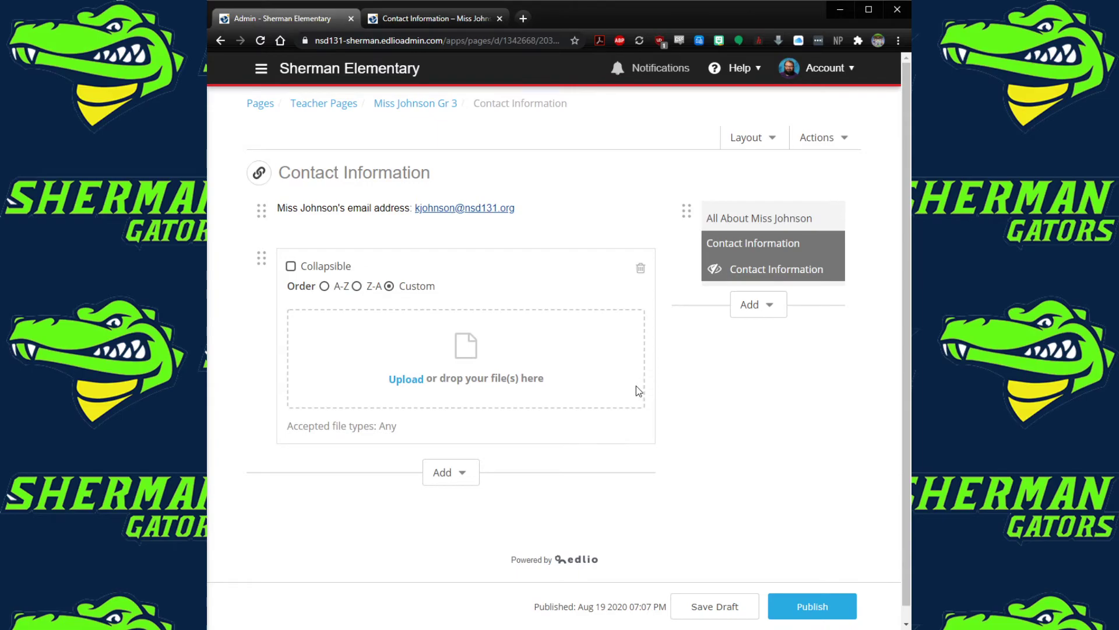
pyautogui.click(641, 268)
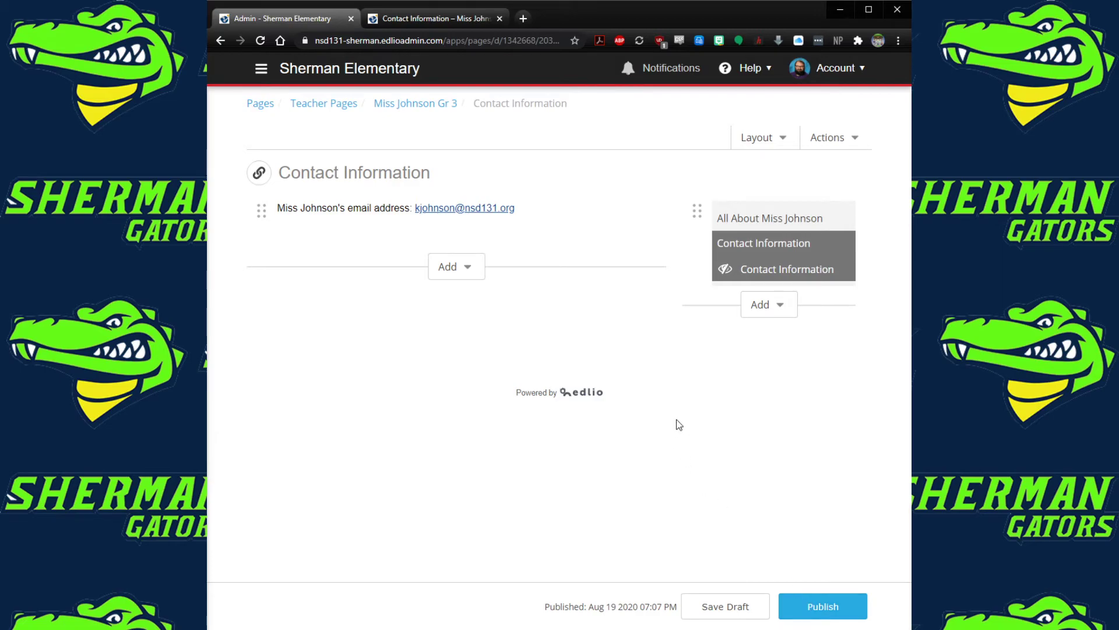
pyautogui.click(757, 607)
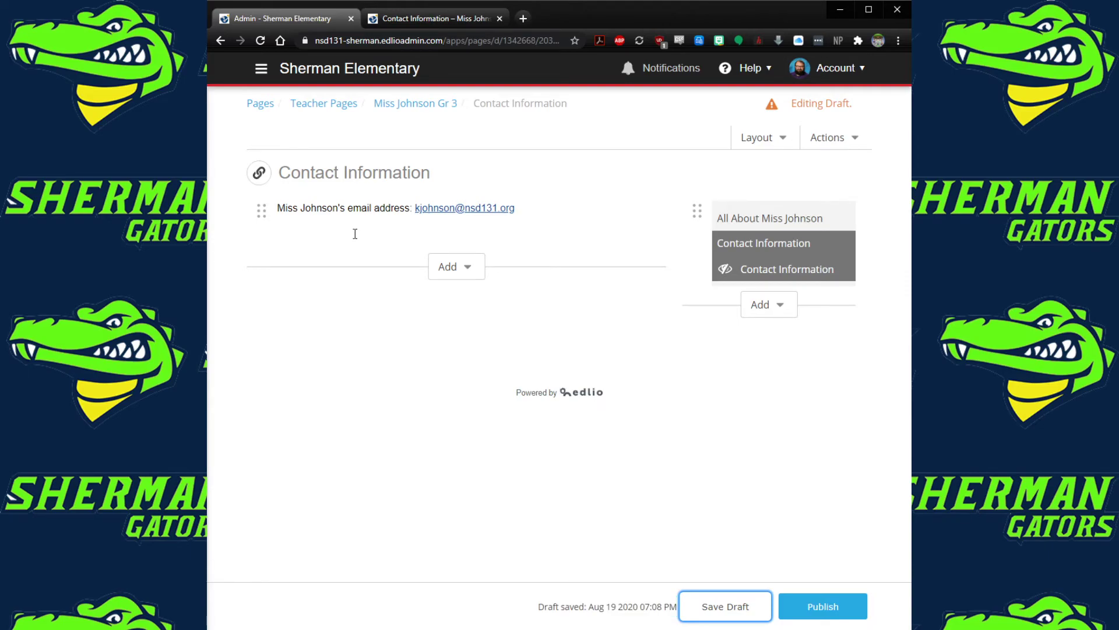
# Check the page's Layout options, then go back to the Teacher Pages list
pyautogui.click(783, 139)
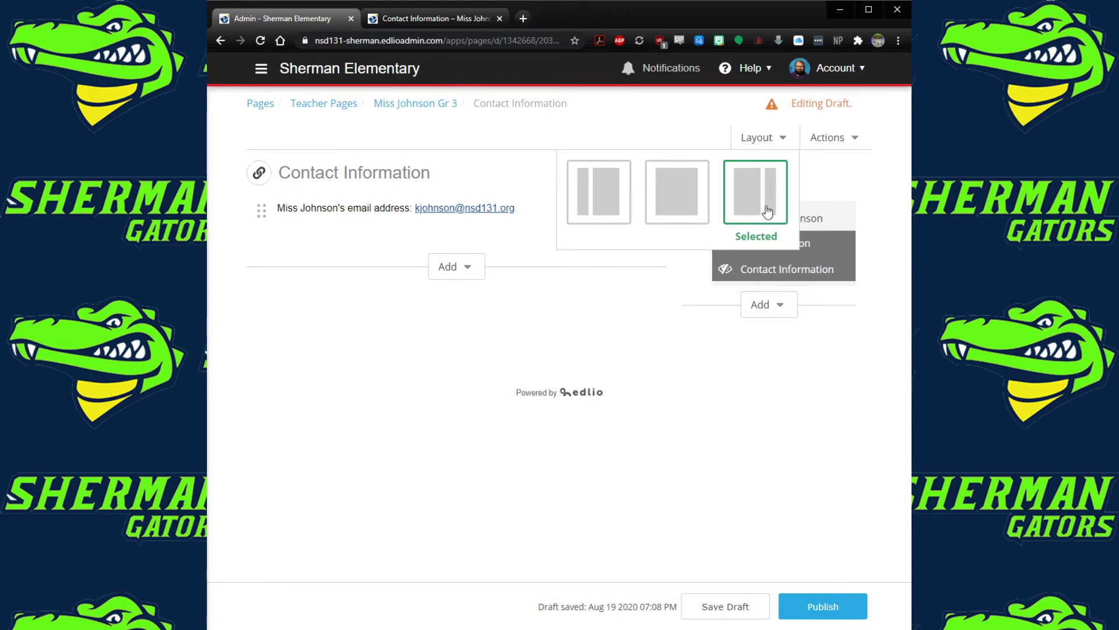
pyautogui.click(485, 177)
pyautogui.click(315, 106)
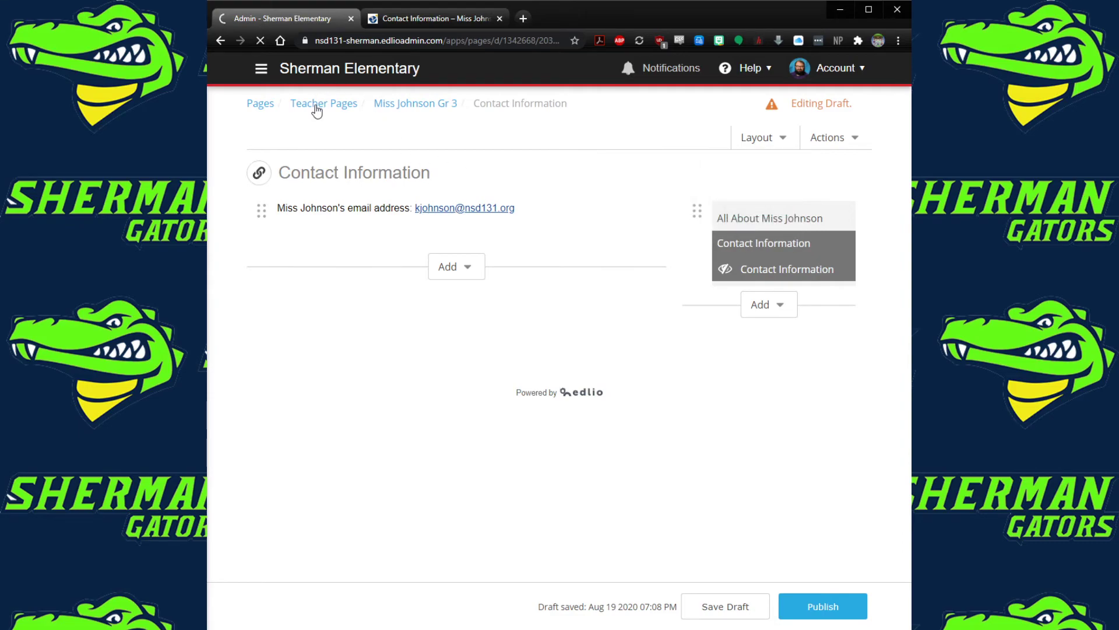
# Open the Technology Integration Coach section's first page in the editor and review its embedded videos
pyautogui.click(314, 396)
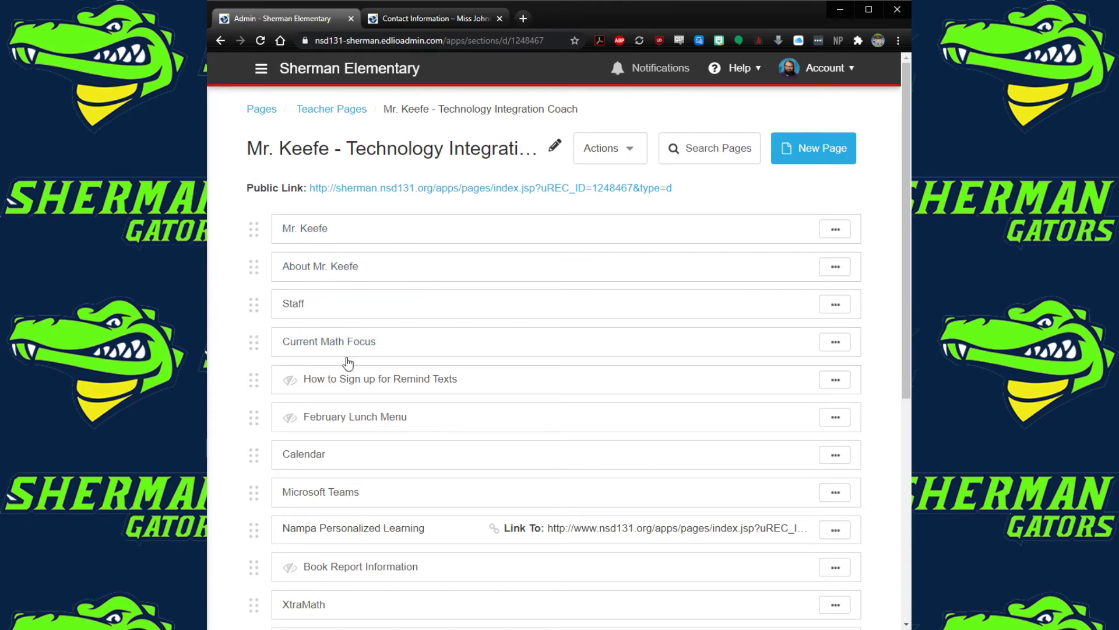
pyautogui.scroll(-3, 346, 356)
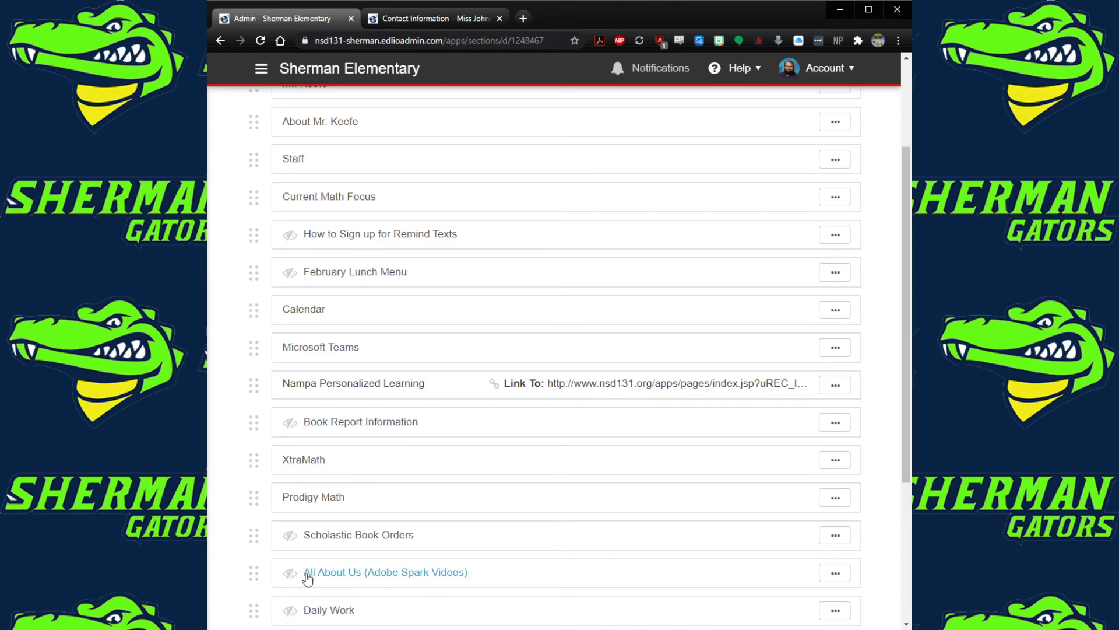
pyautogui.scroll(3, 307, 577)
pyautogui.click(299, 231)
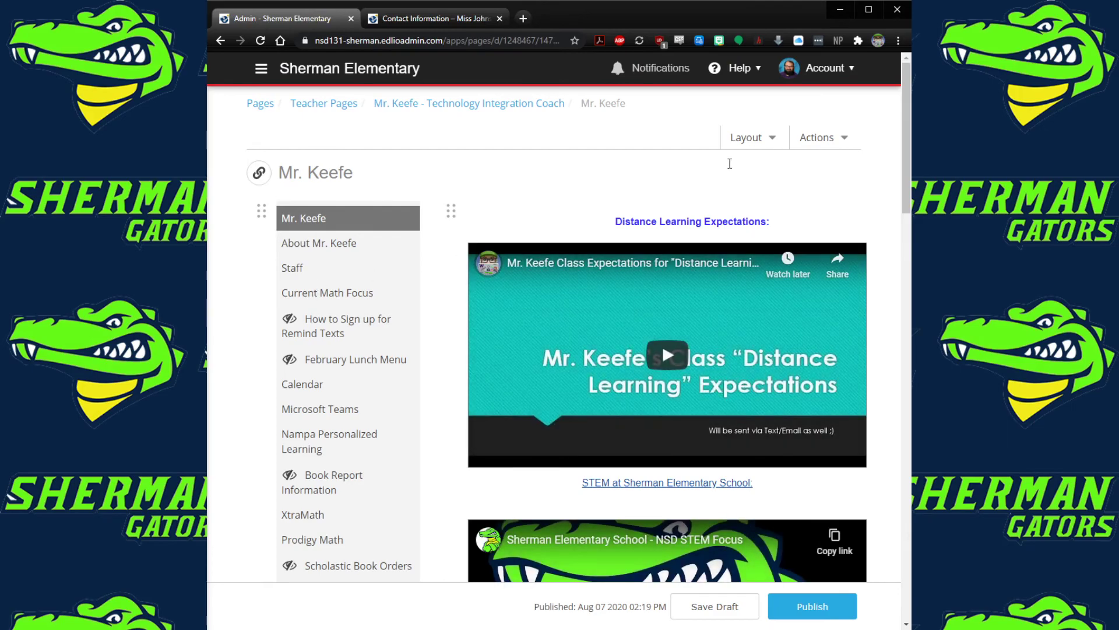
pyautogui.scroll(-1, 331, 466)
pyautogui.scroll(-5, 330, 470)
pyautogui.scroll(5, 330, 470)
pyautogui.scroll(-5, 586, 354)
pyautogui.scroll(5, 586, 355)
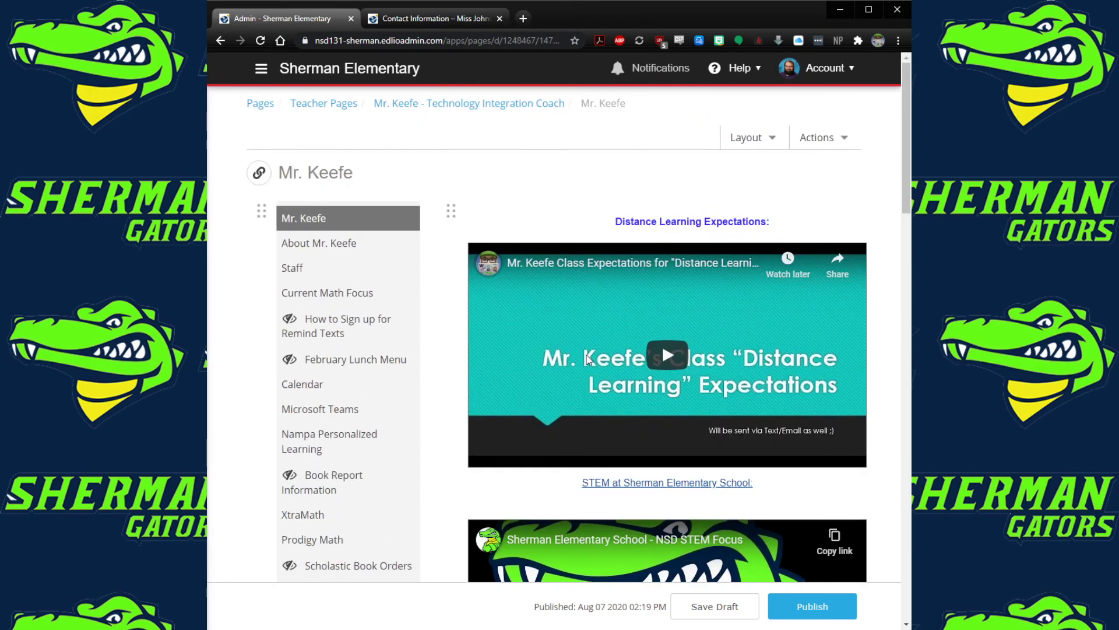